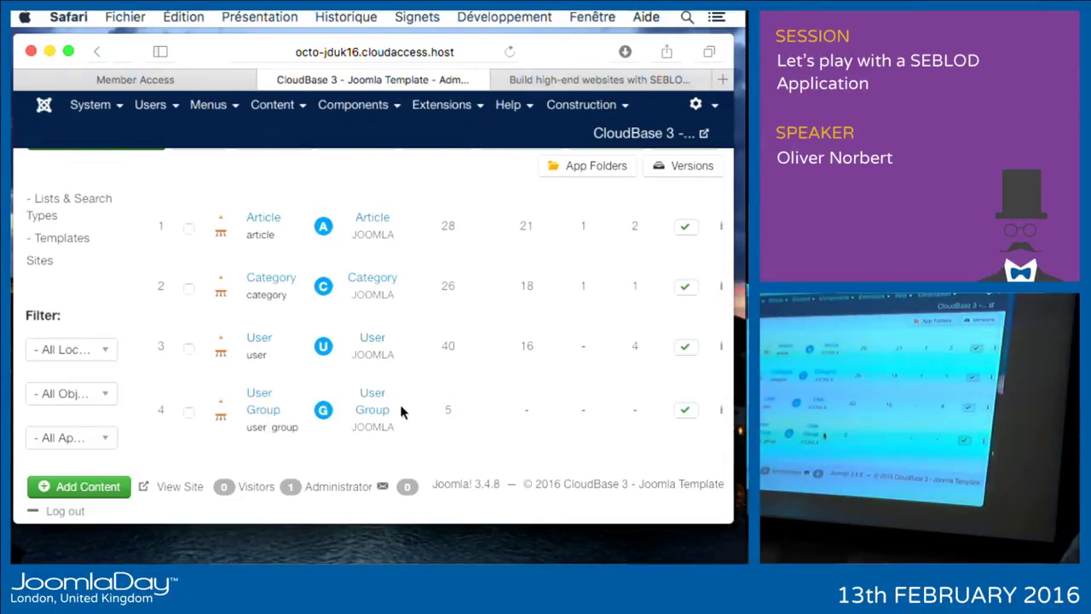
# - Upload and install the extension package app_cck_seb_places_2015_07_16.zip from the Session folder
pyautogui.click(441, 104)
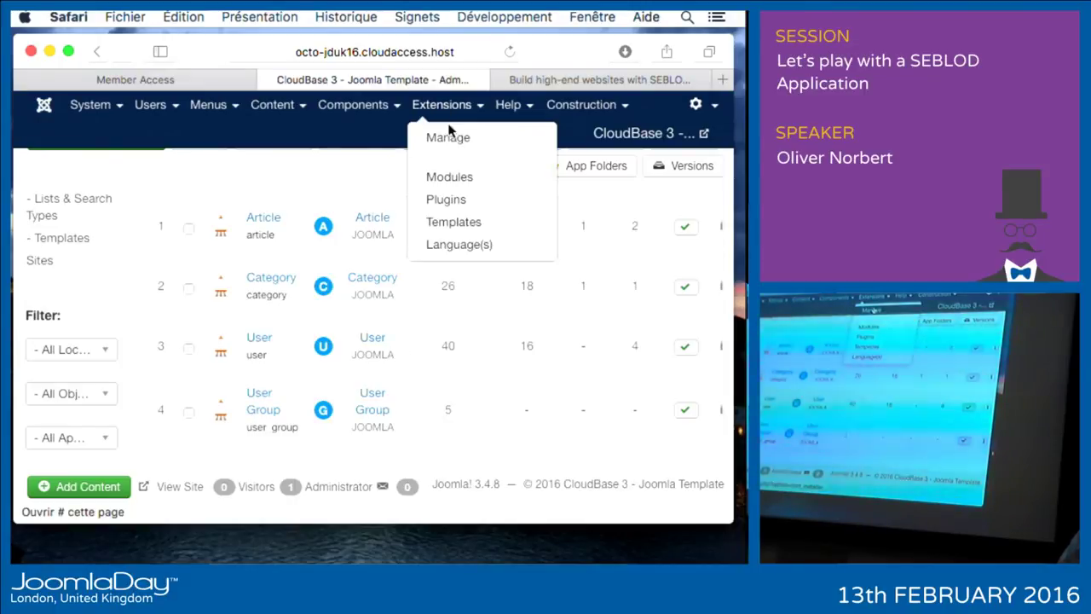
pyautogui.click(448, 137)
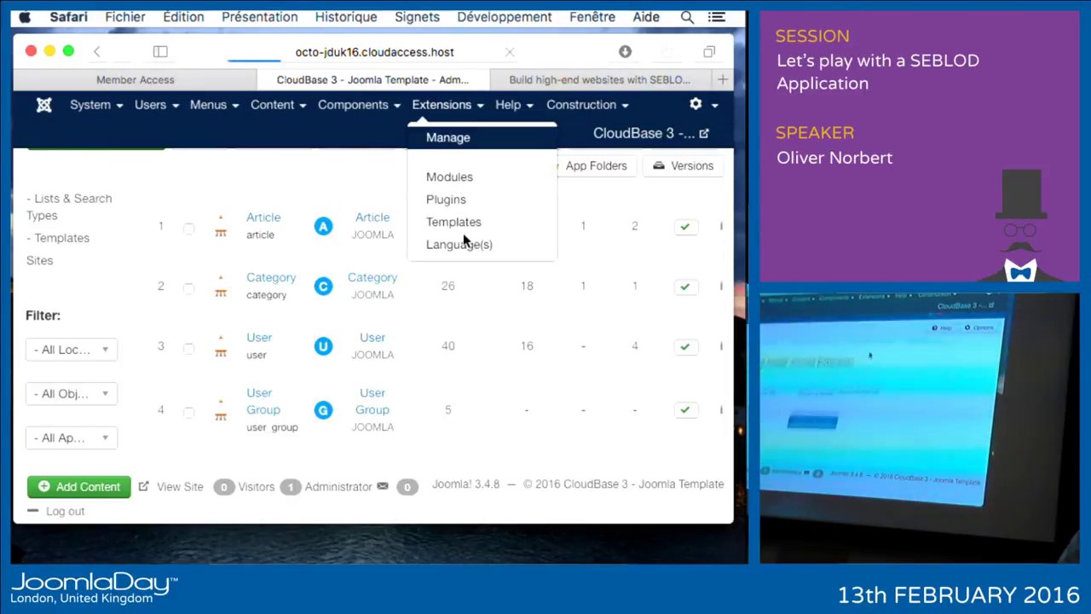
pyautogui.click(374, 346)
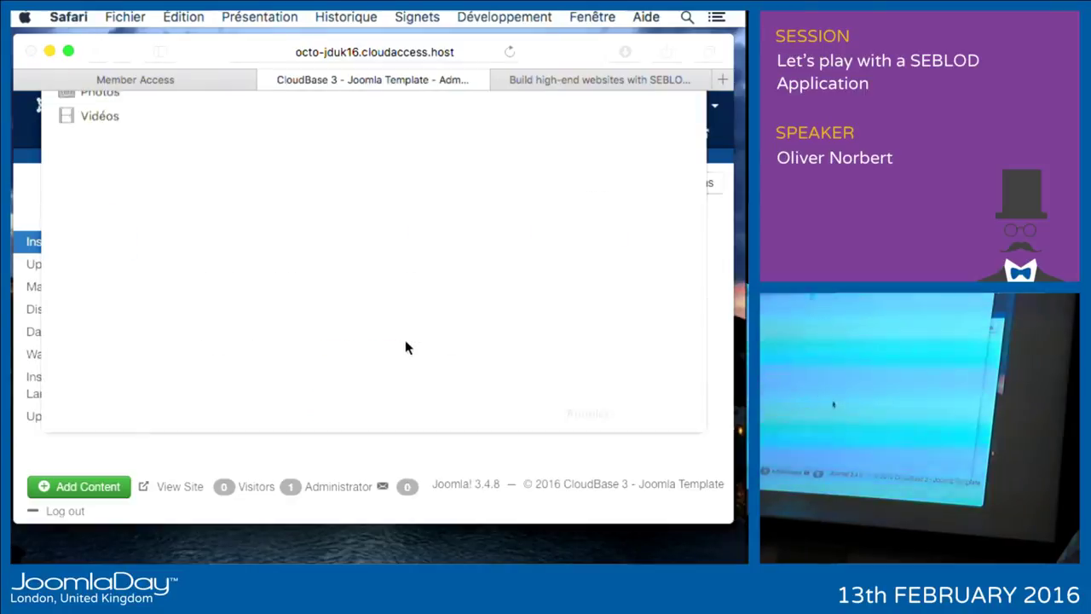
pyautogui.click(112, 311)
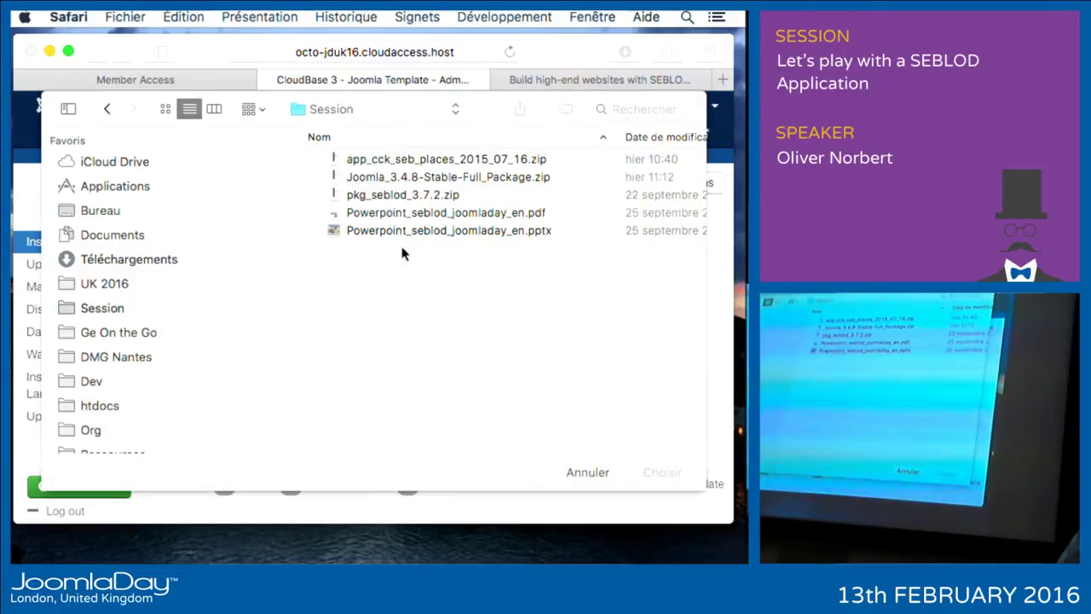
pyautogui.click(396, 159)
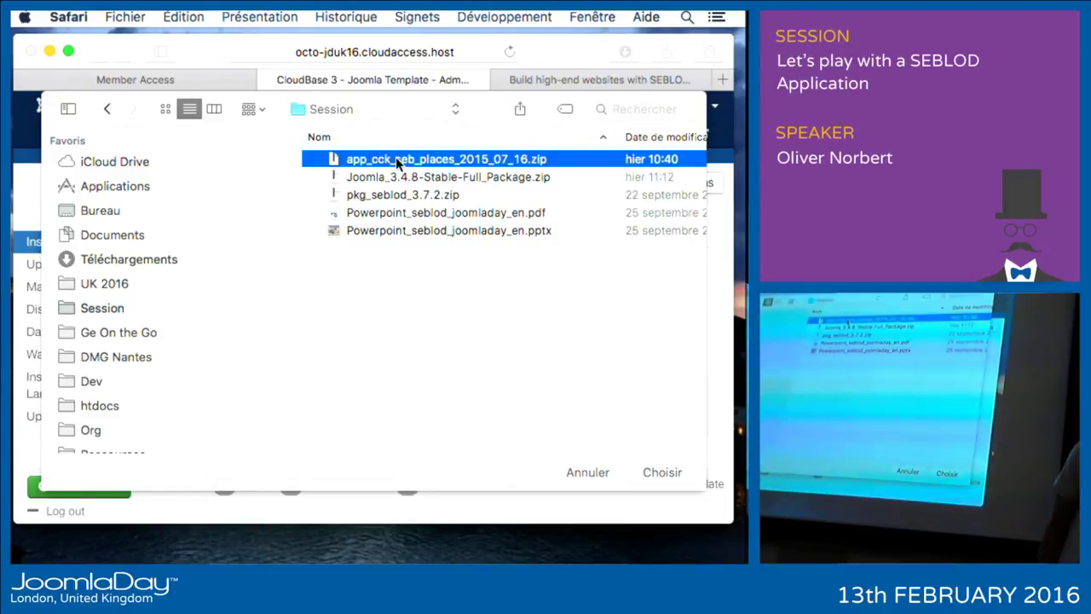
pyautogui.doubleClick(395, 158)
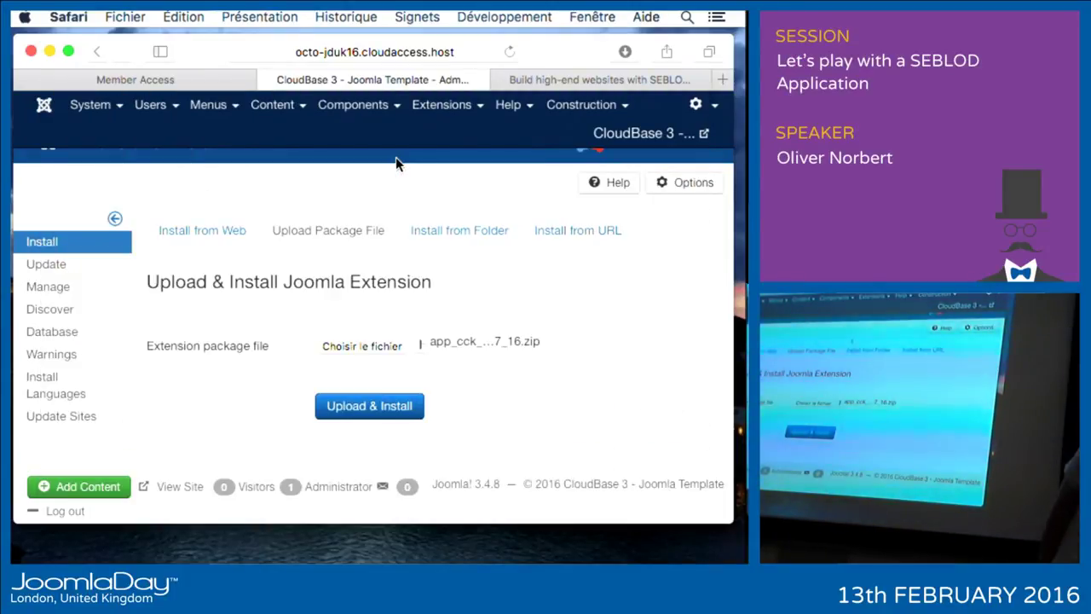
pyautogui.click(375, 407)
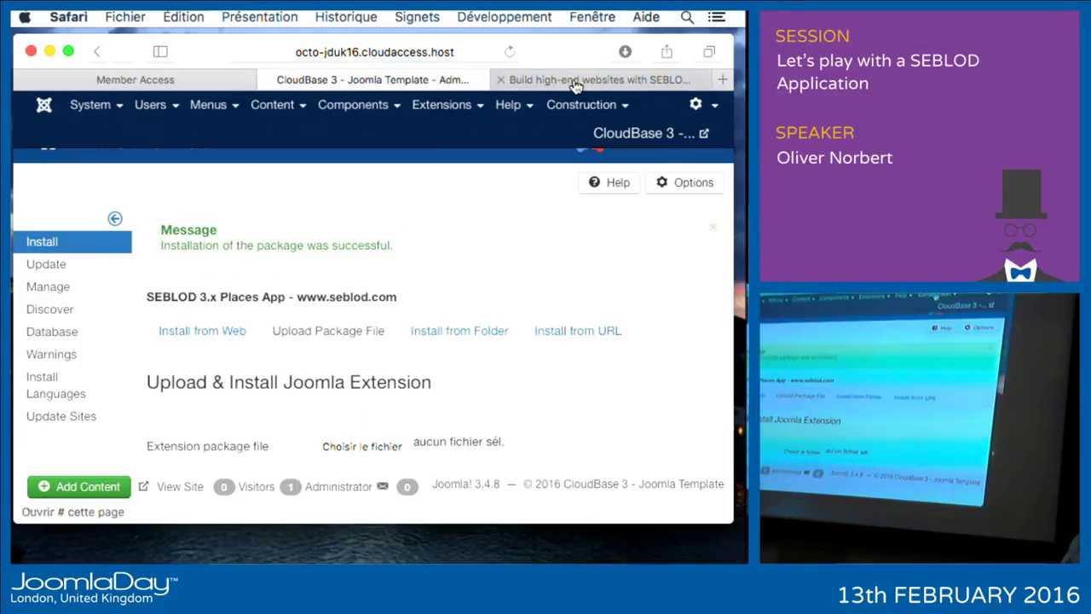
# - Open the SEBLOD Forms & Content Types list and examine its entries for the Places app
pyautogui.click(586, 116)
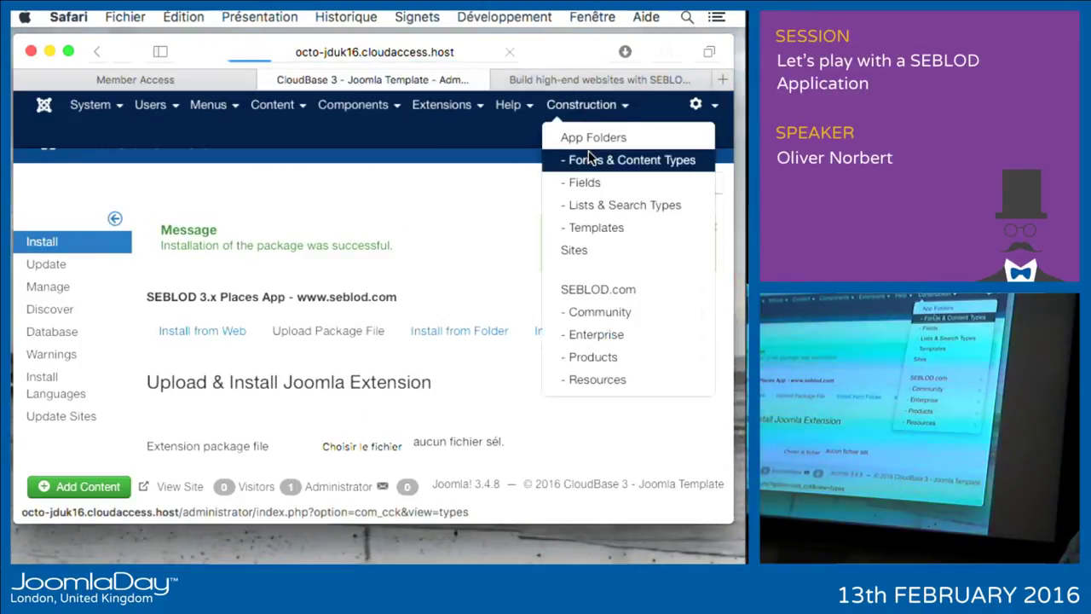
pyautogui.click(588, 159)
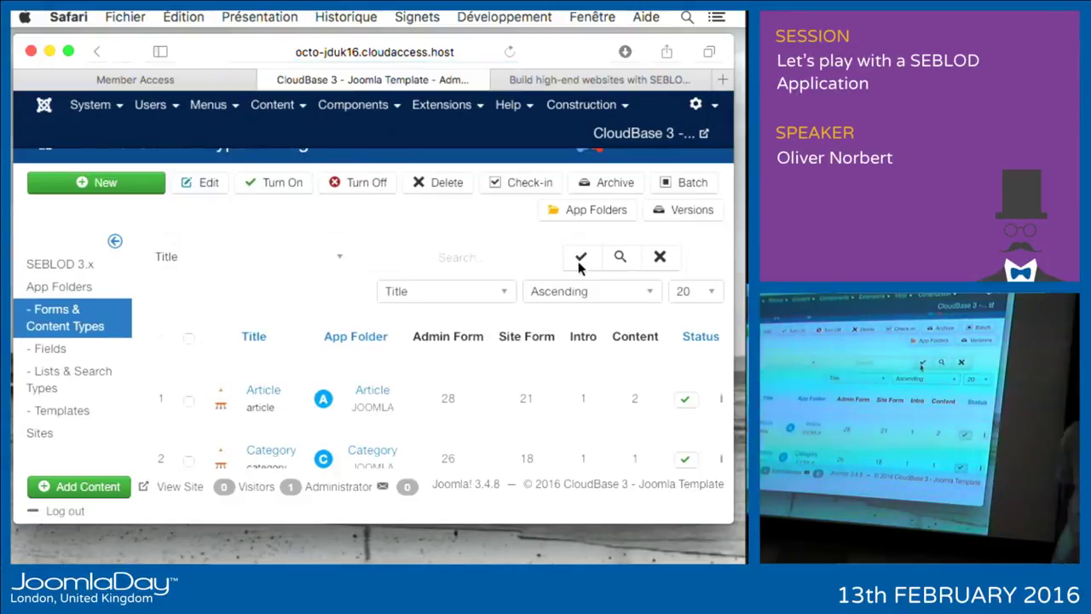
pyautogui.scroll(-3, 461, 401)
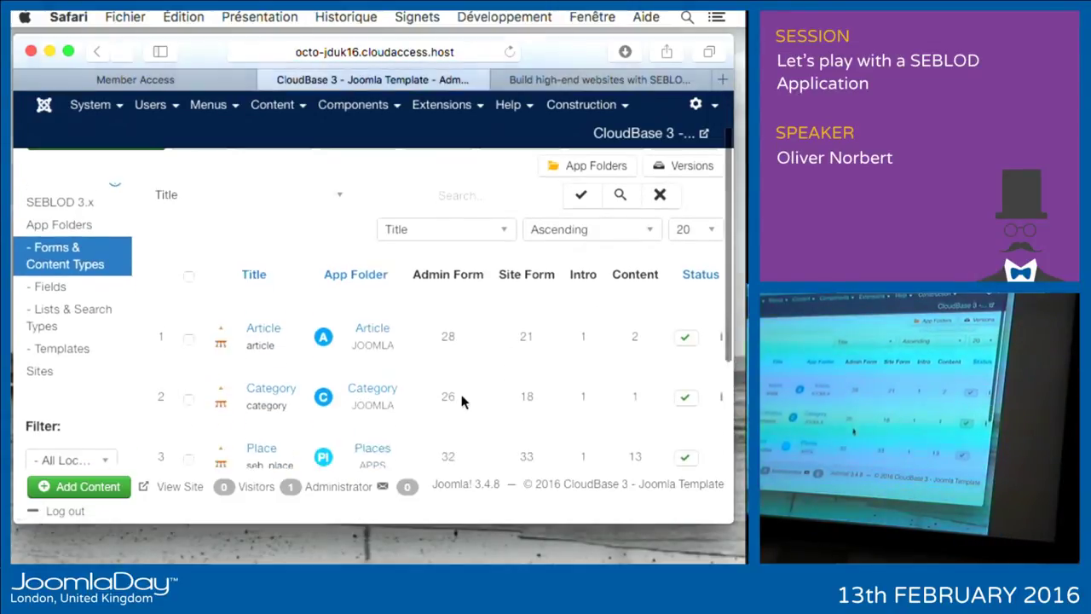
pyautogui.scroll(-1, 461, 402)
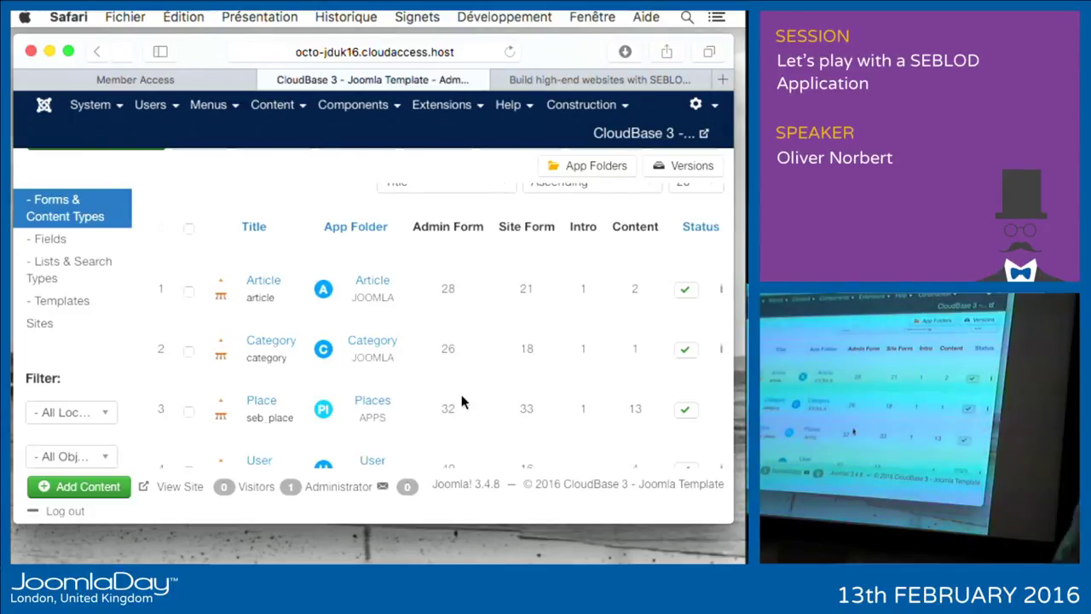
# - Open the Lists & Search Types list and examine the entries belonging to the Places app
pyautogui.click(67, 261)
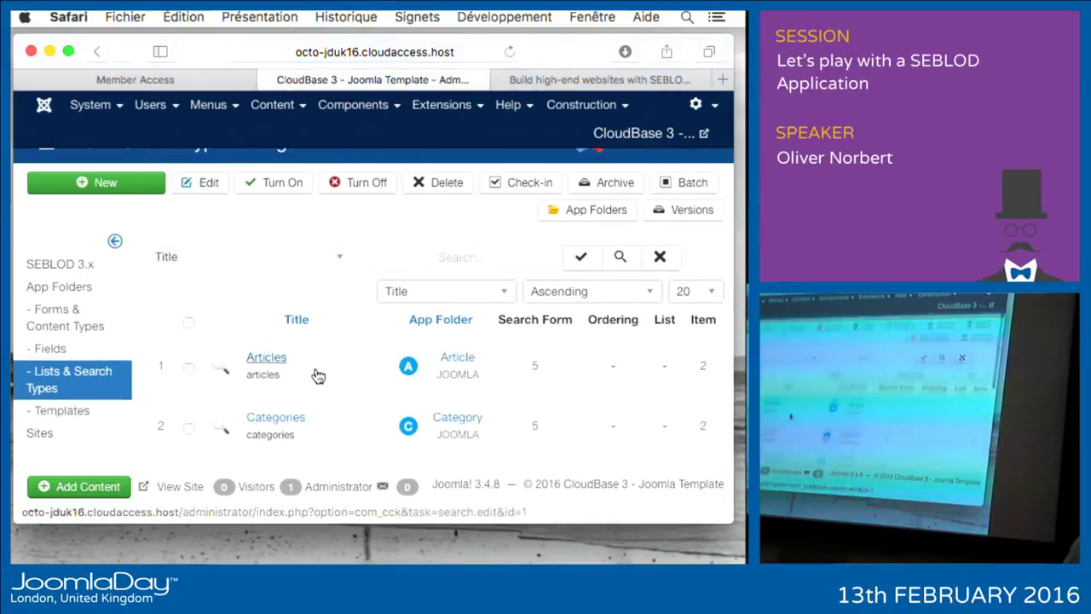
pyautogui.scroll(-5, 315, 373)
pyautogui.scroll(-3, 316, 373)
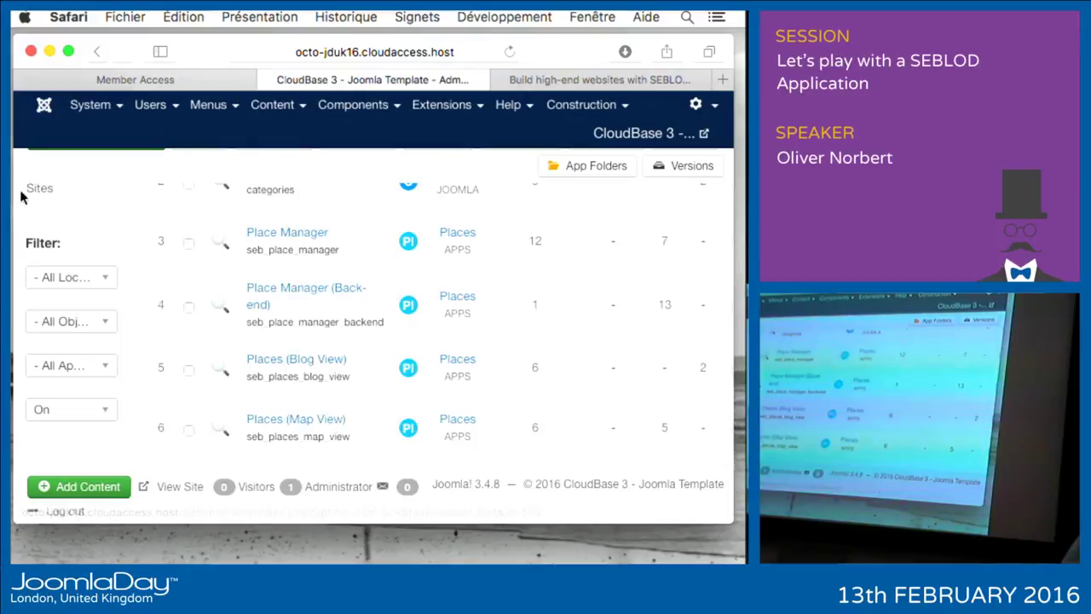
# - Open the Places App for SEBLOD menu and review its menu items
pyautogui.click(210, 106)
pyautogui.moveTo(224, 203)
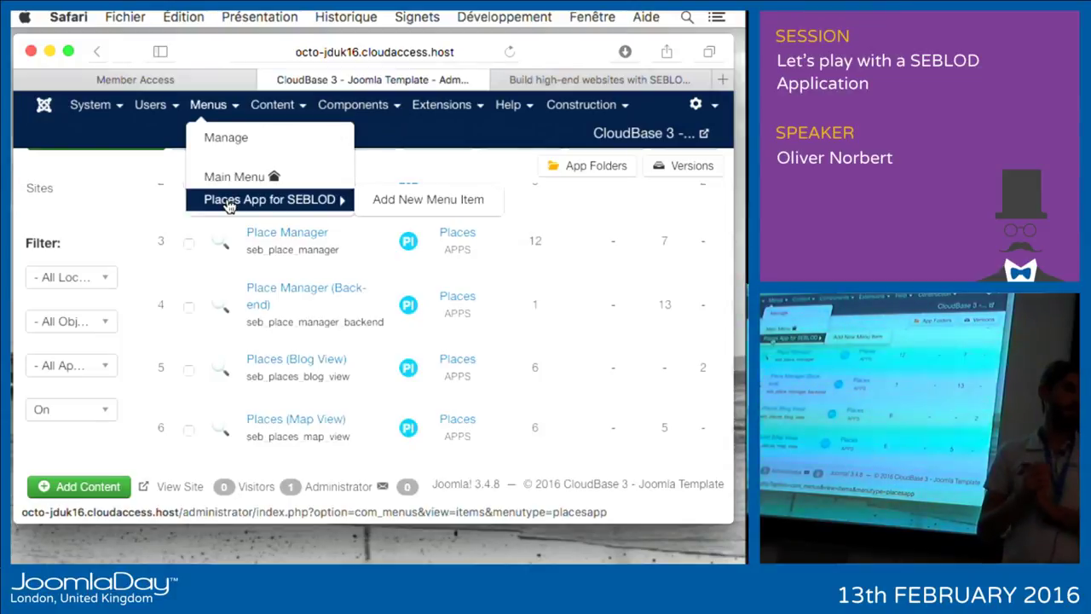
pyautogui.click(228, 201)
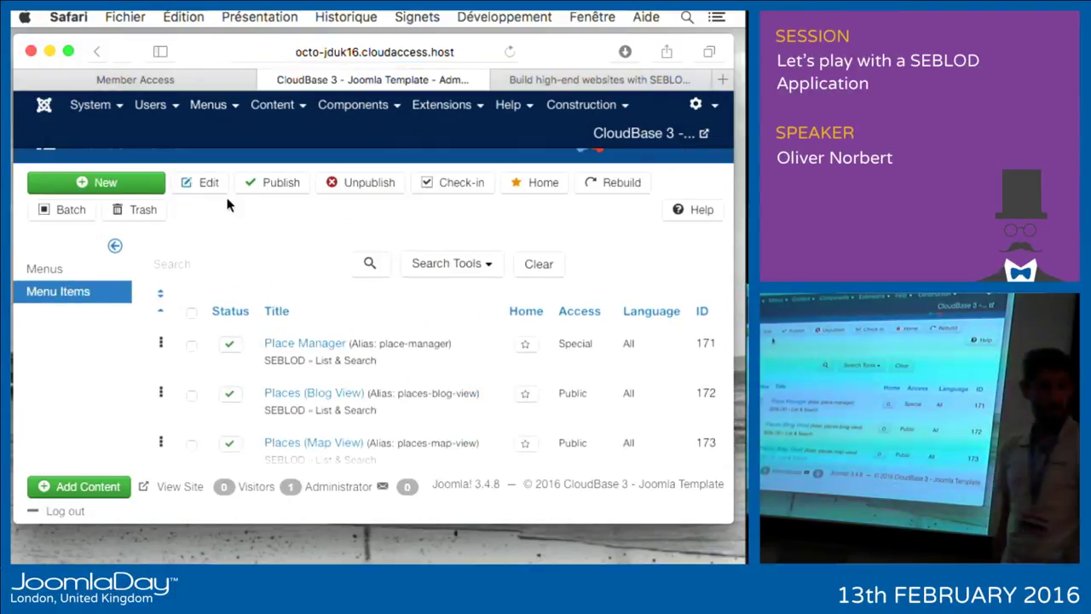
pyautogui.scroll(-1, 228, 205)
pyautogui.scroll(-3, 228, 204)
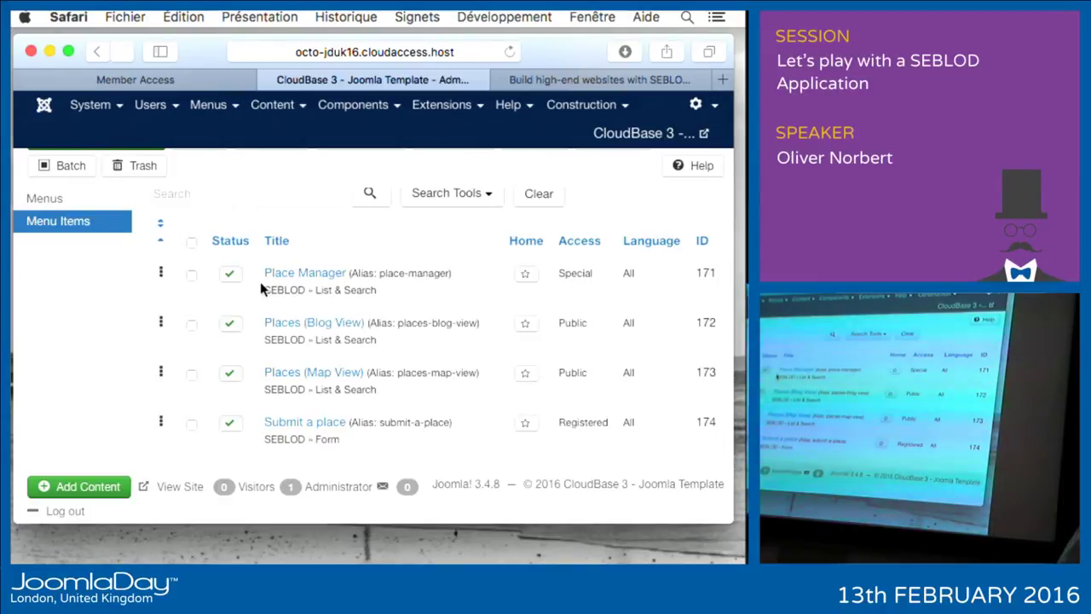
# - Start a new menu item in the Main Menu and title it Places
pyautogui.click(215, 109)
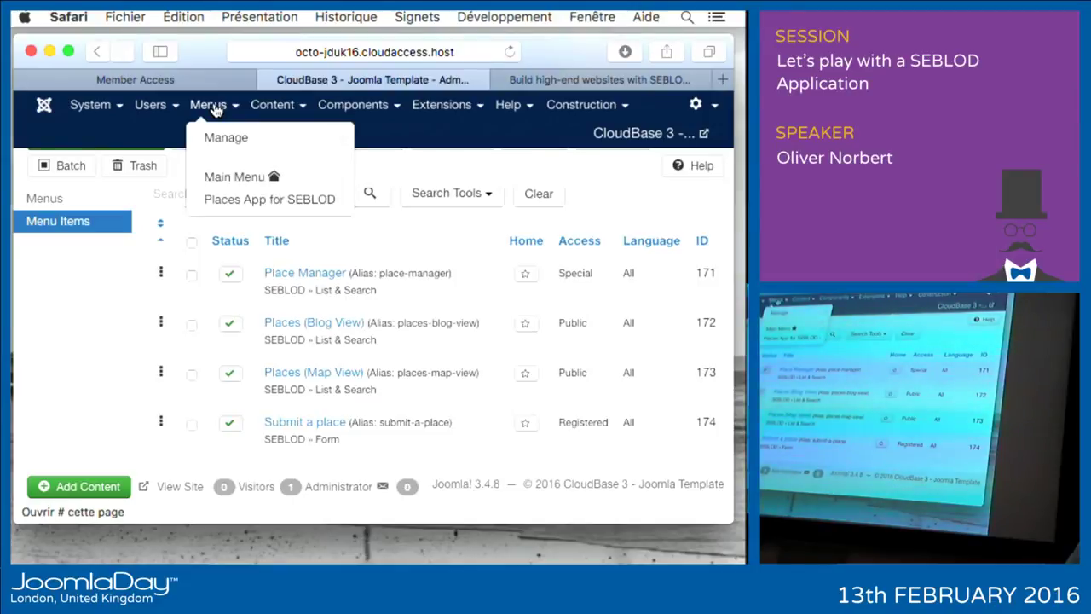
pyautogui.moveTo(218, 181)
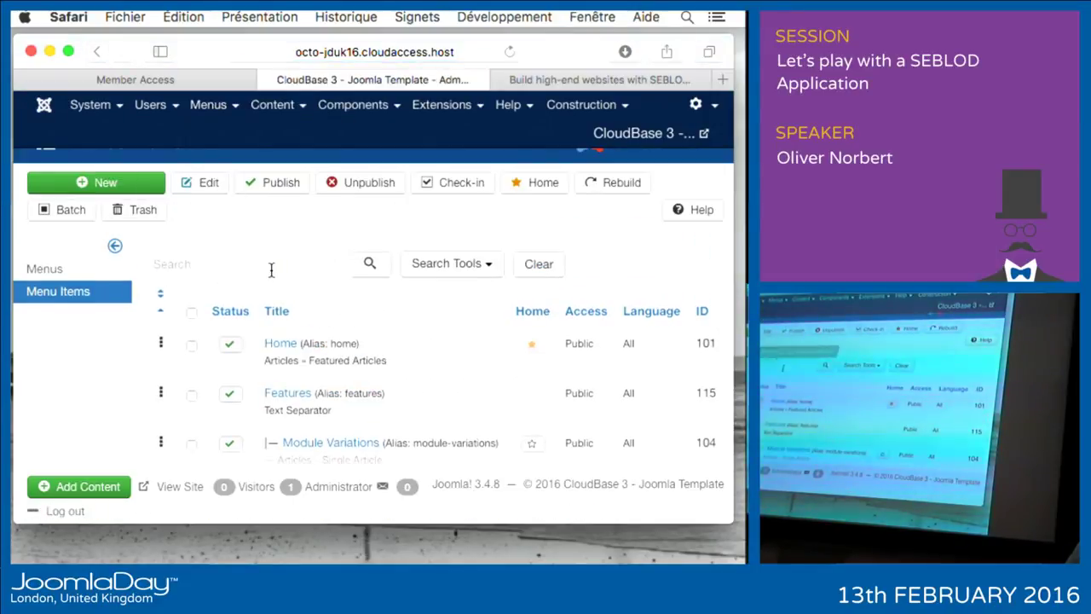
pyautogui.click(109, 182)
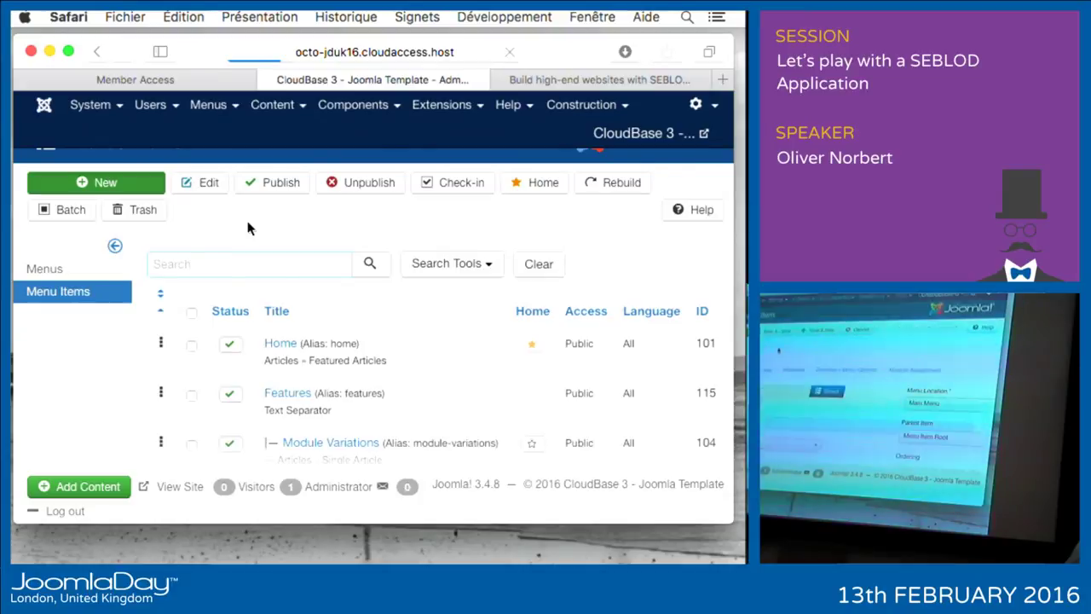
pyautogui.click(168, 234)
pyautogui.write('Places')
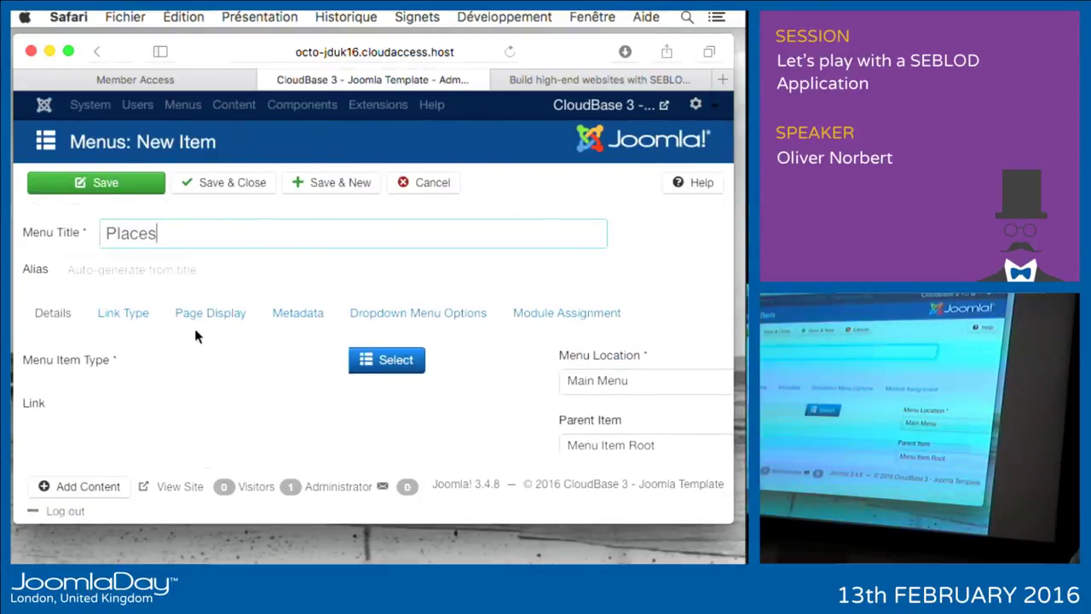
# - Set the new item's type to Text Separator from the System Links group, then save and close it
pyautogui.click(364, 360)
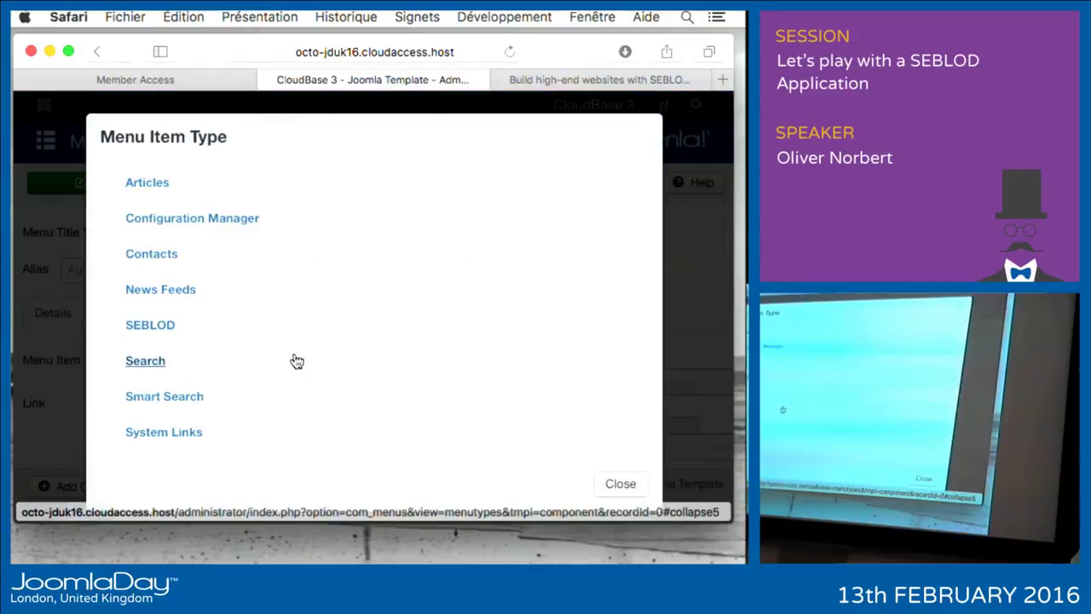
pyautogui.scroll(-4, 298, 336)
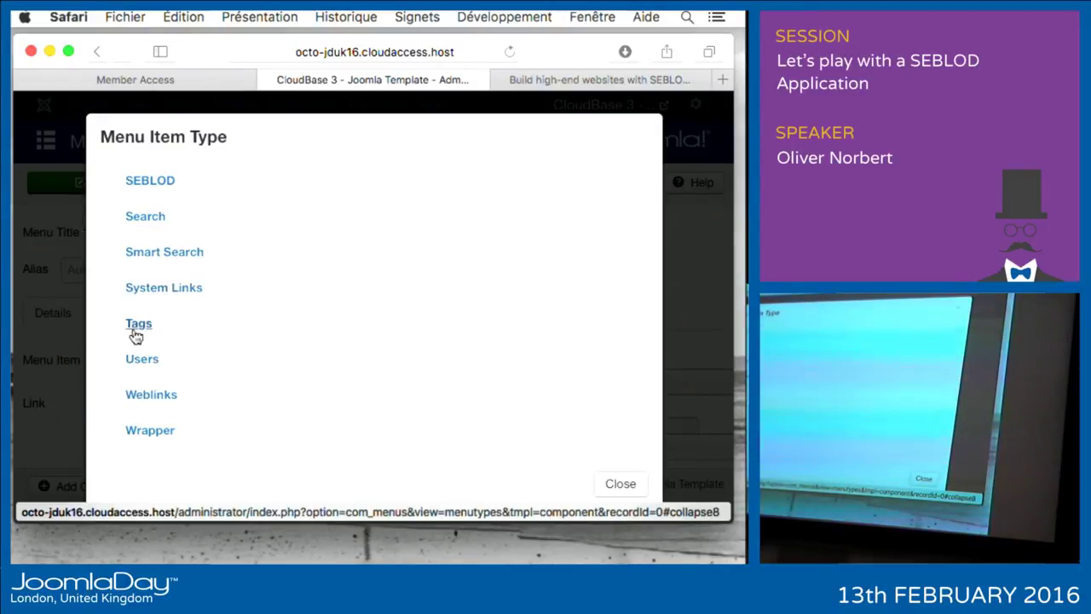
pyautogui.click(136, 288)
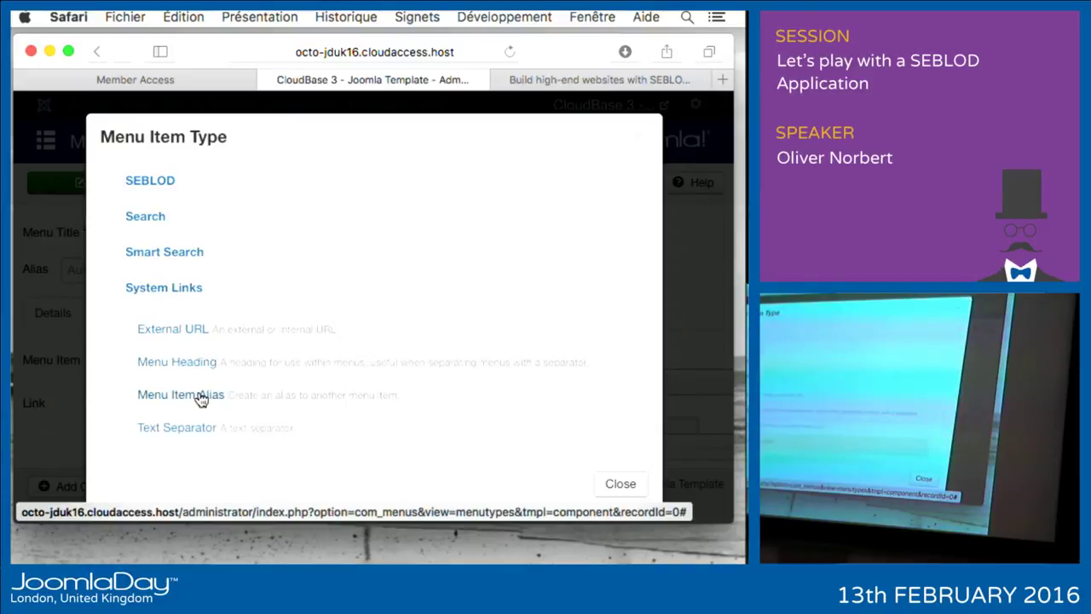
pyautogui.click(185, 433)
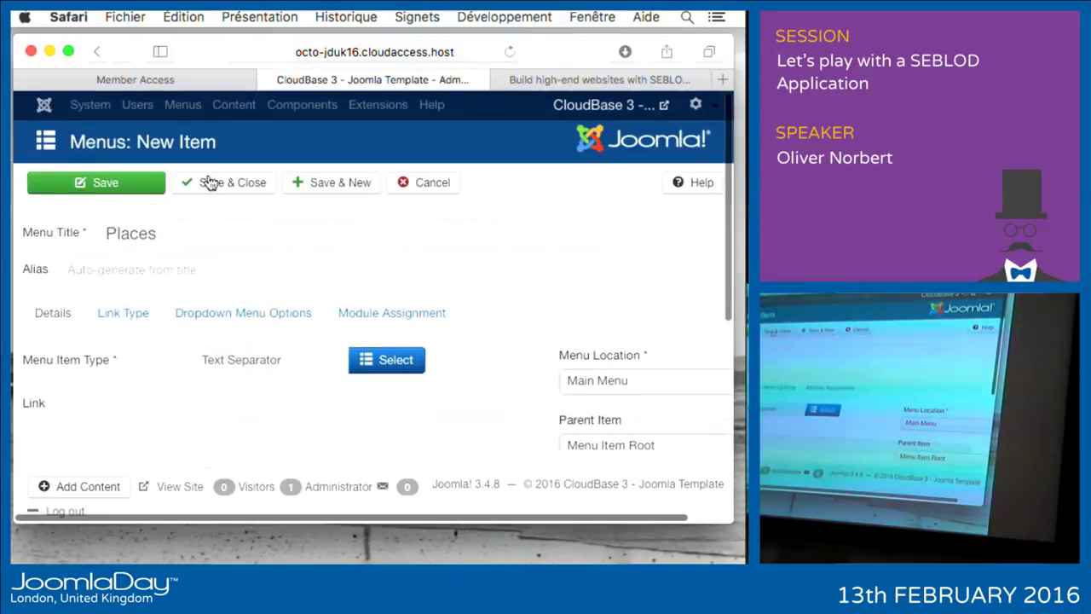
pyautogui.click(224, 182)
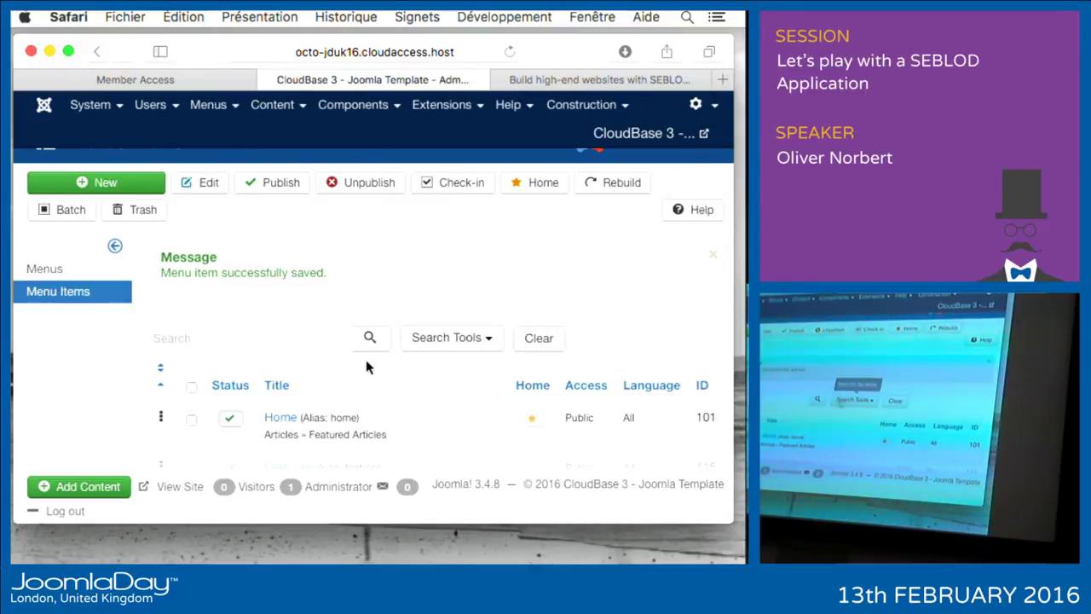
pyautogui.click(433, 341)
pyautogui.click(433, 342)
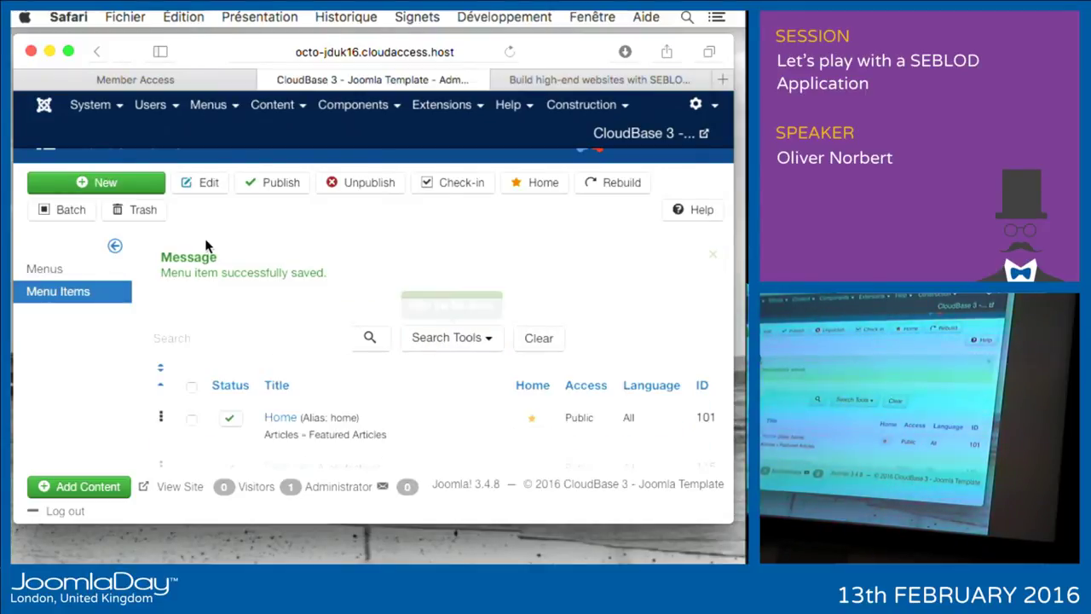
# - Select all menu items of the Places App for SEBLOD menu and open batch processing for them
pyautogui.click(208, 104)
pyautogui.moveTo(246, 201)
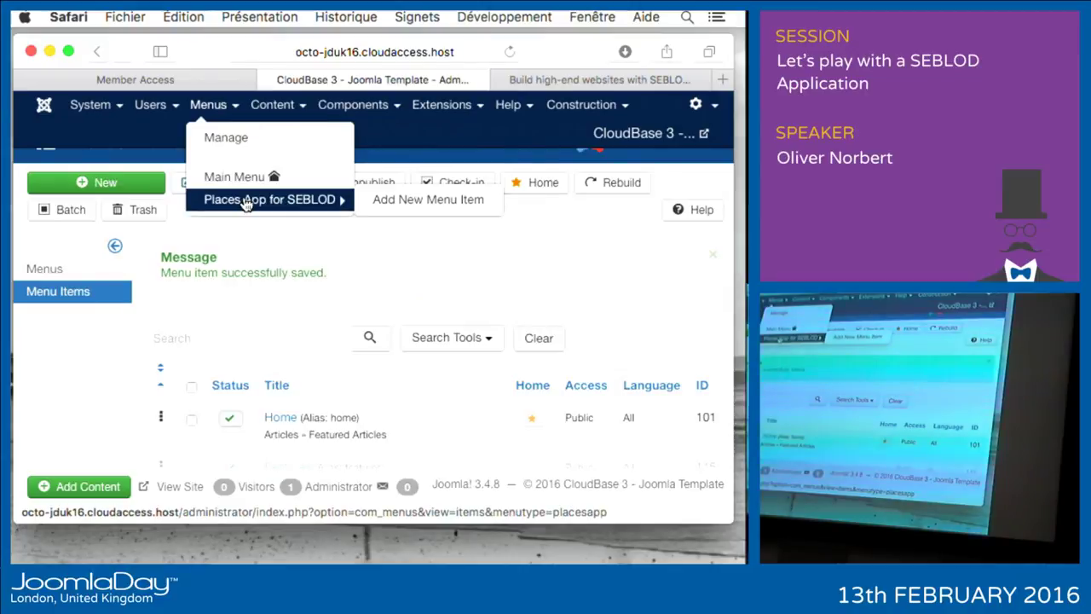
pyautogui.click(303, 203)
pyautogui.click(190, 312)
pyautogui.click(68, 213)
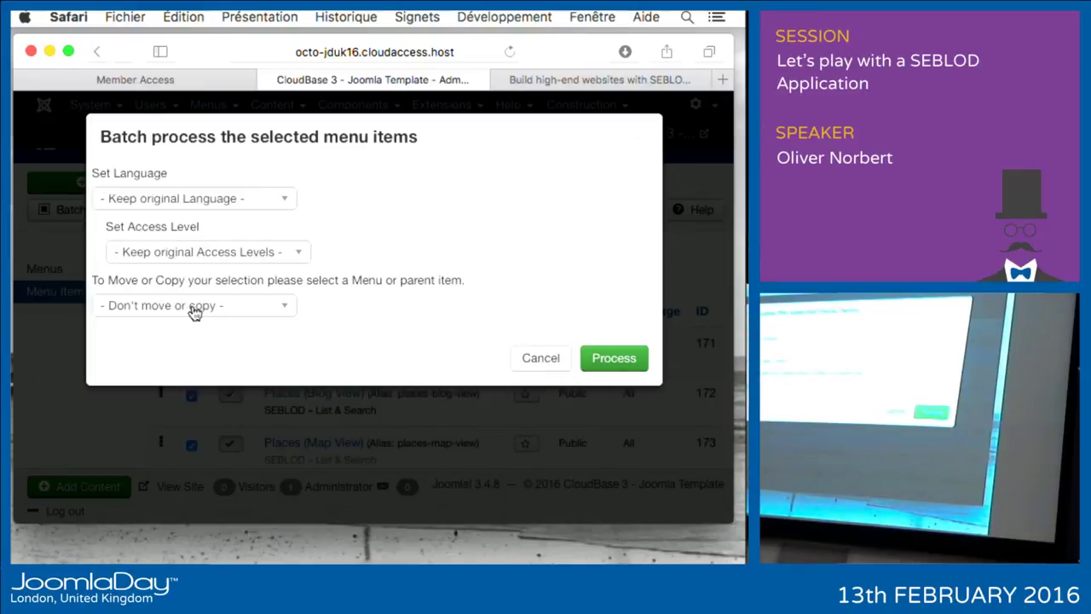
pyautogui.click(195, 309)
pyautogui.scroll(-3, 228, 401)
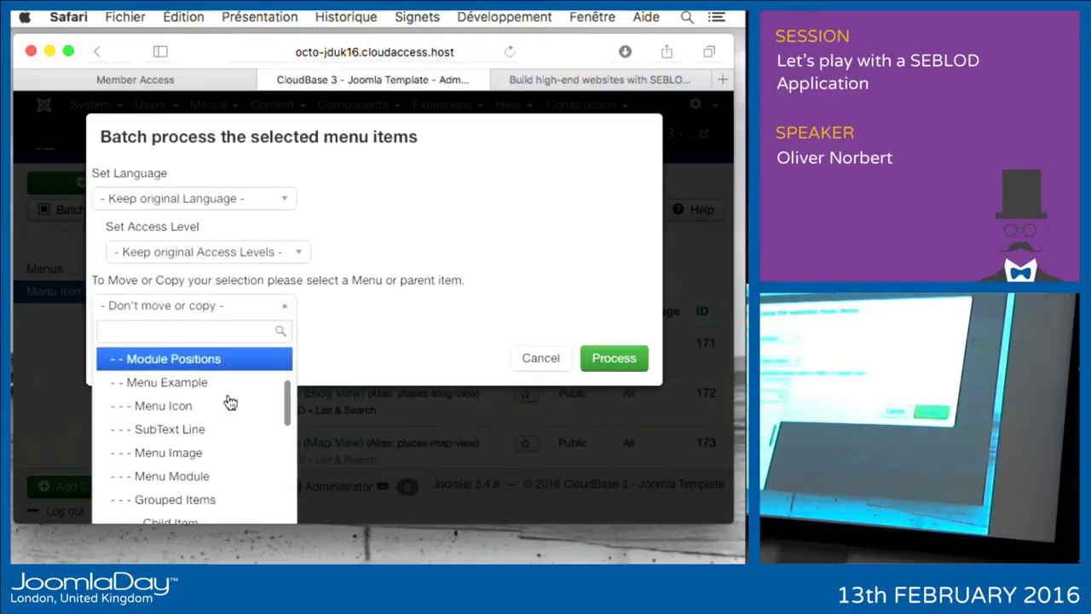
pyautogui.rightClick(229, 400)
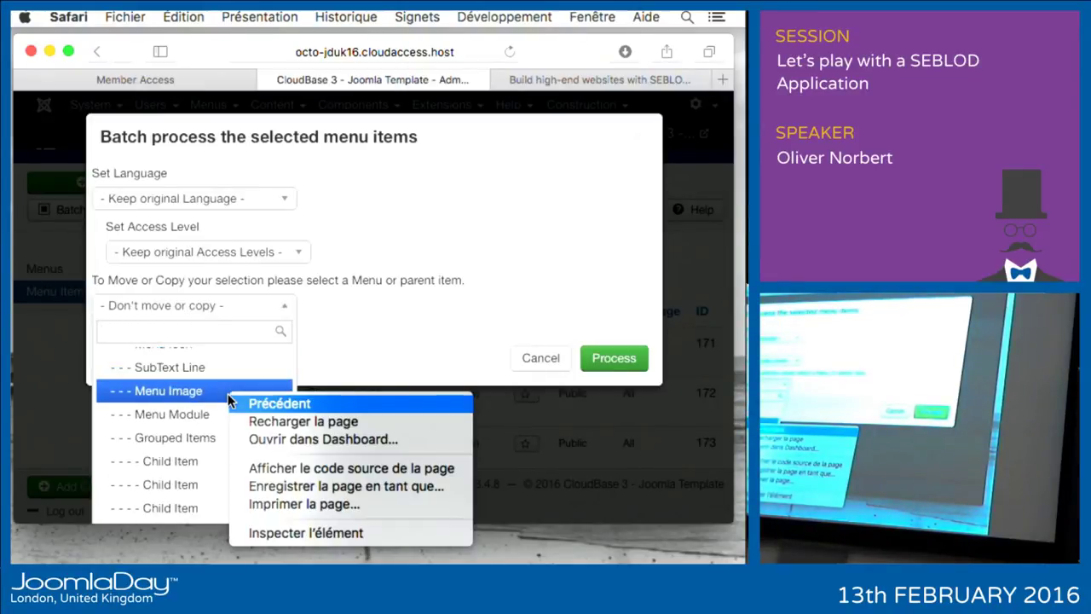
pyautogui.click(177, 509)
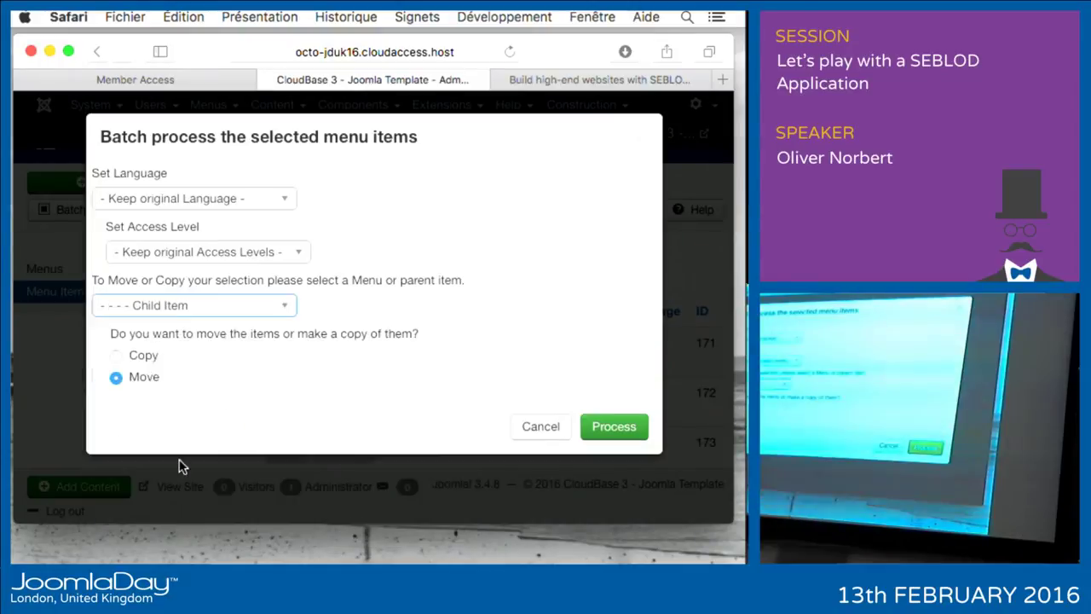
# - Batch-move the selected menu items under the Places item of the Main Menu
pyautogui.click(134, 309)
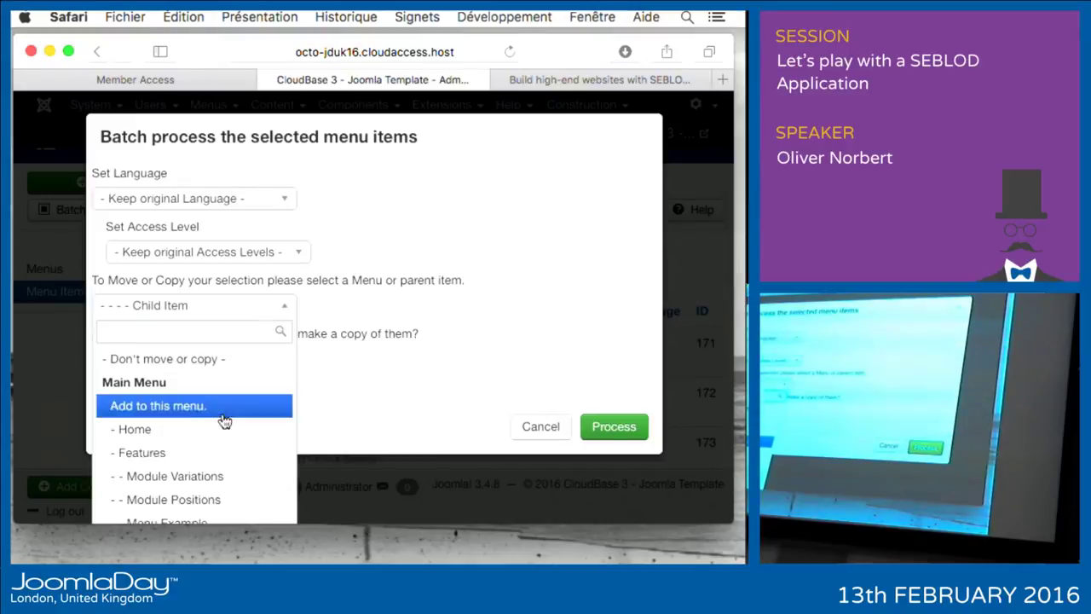
pyautogui.scroll(-3, 227, 499)
pyautogui.scroll(-5, 227, 498)
pyautogui.scroll(-4, 226, 499)
pyautogui.scroll(-5, 227, 498)
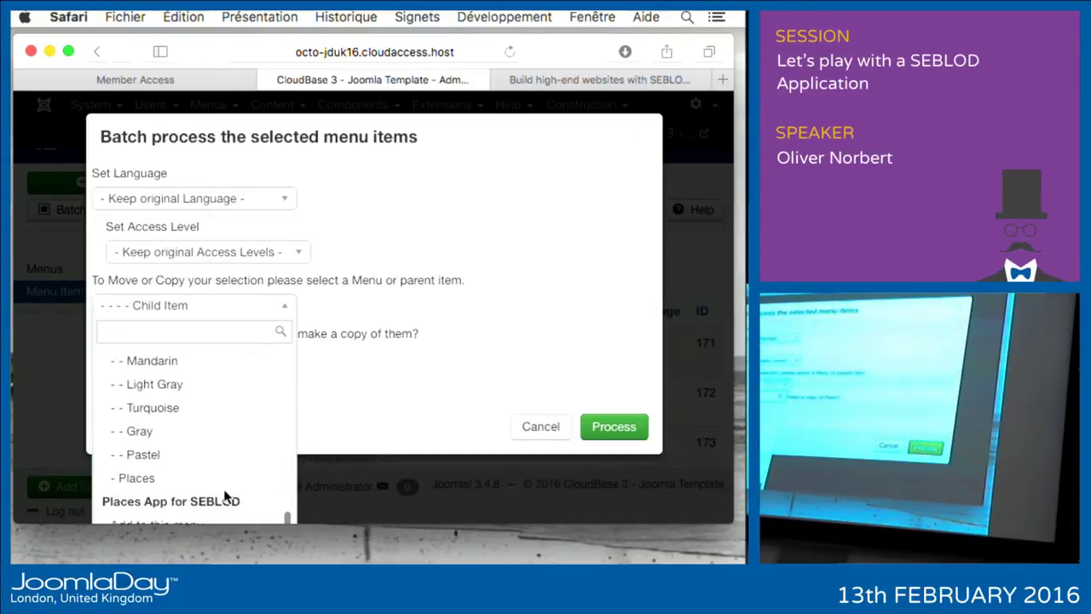
pyautogui.click(180, 482)
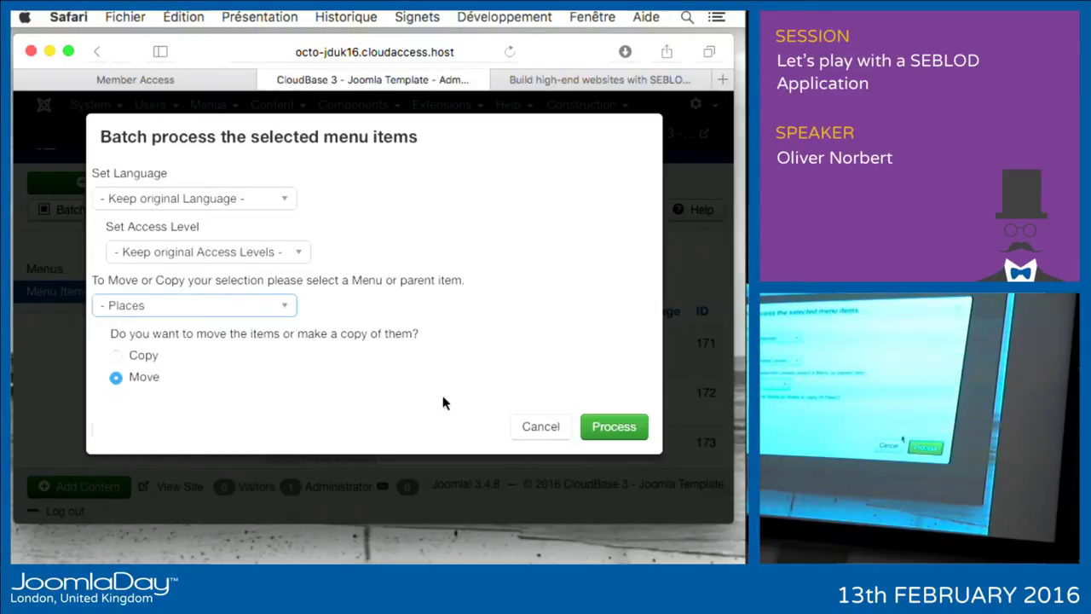
pyautogui.click(611, 428)
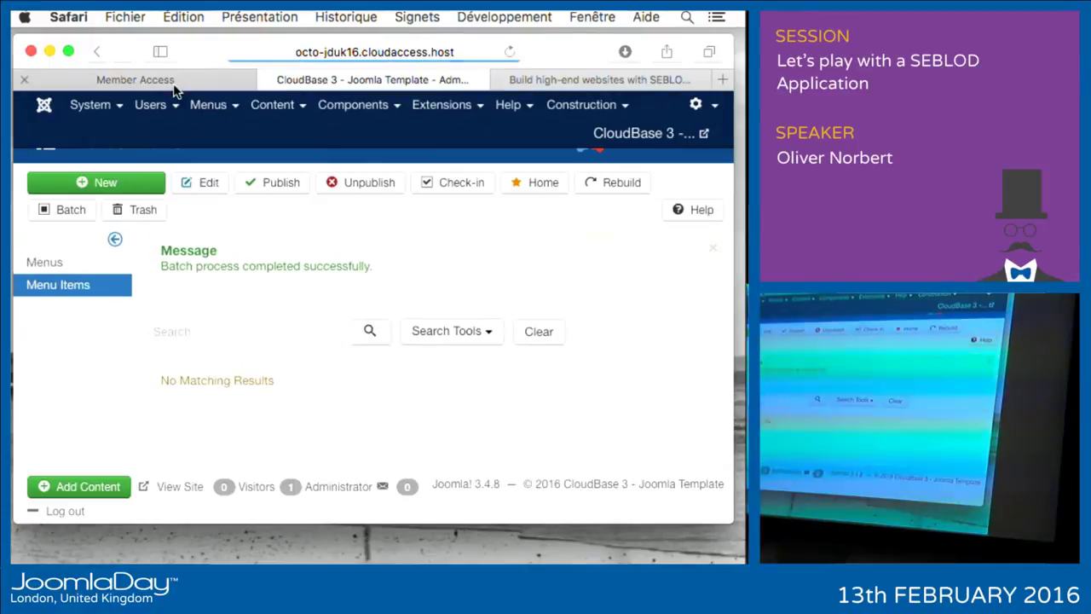
# - Switch to the front-end site and view the Places (Blog View) page from the Places entry
pyautogui.click(163, 79)
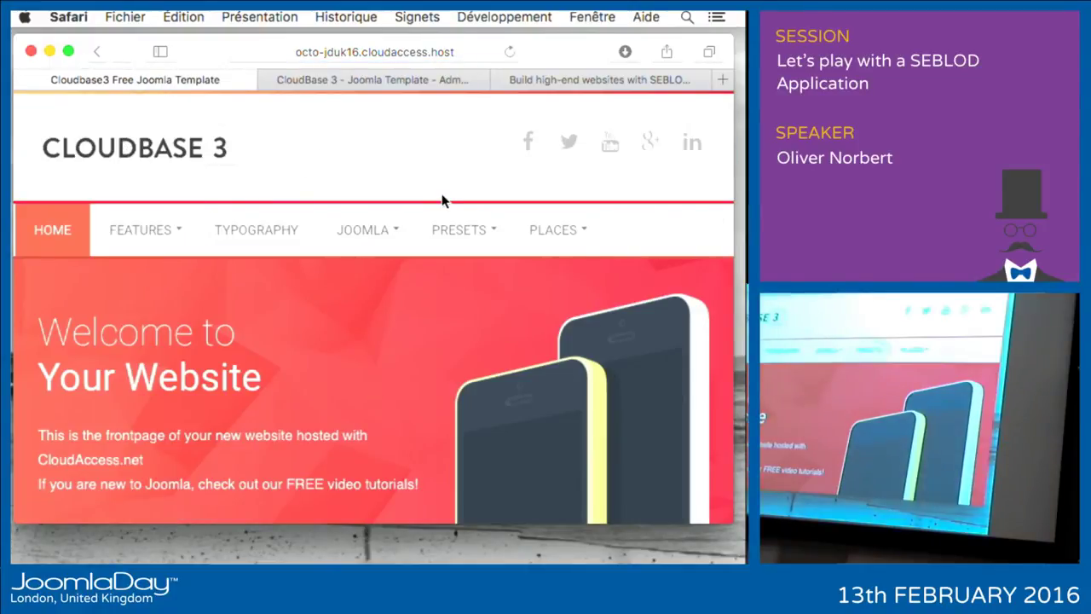
pyautogui.moveTo(539, 228)
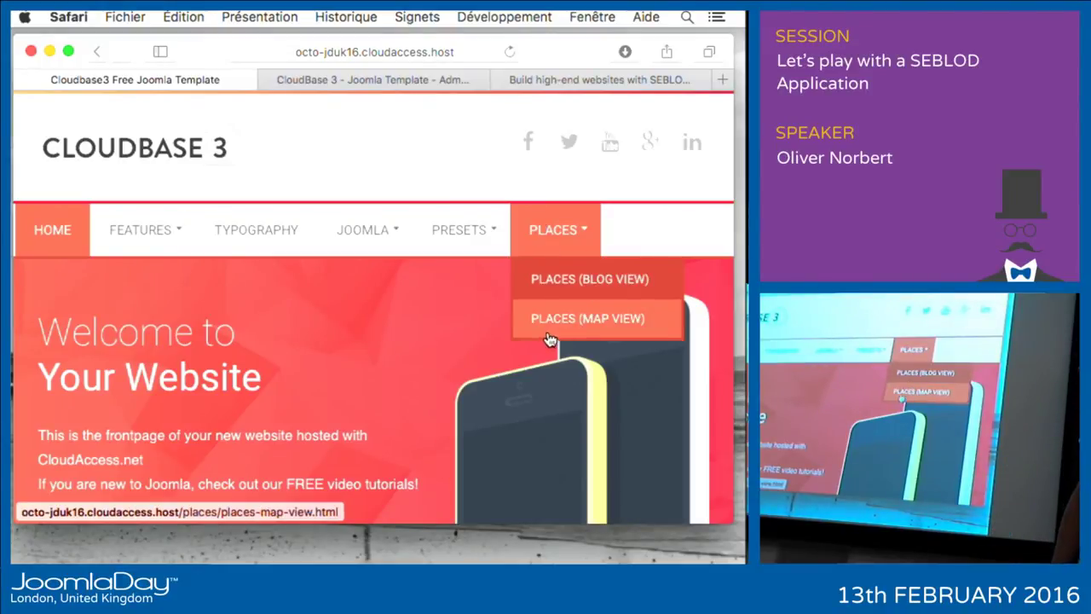
pyautogui.click(550, 281)
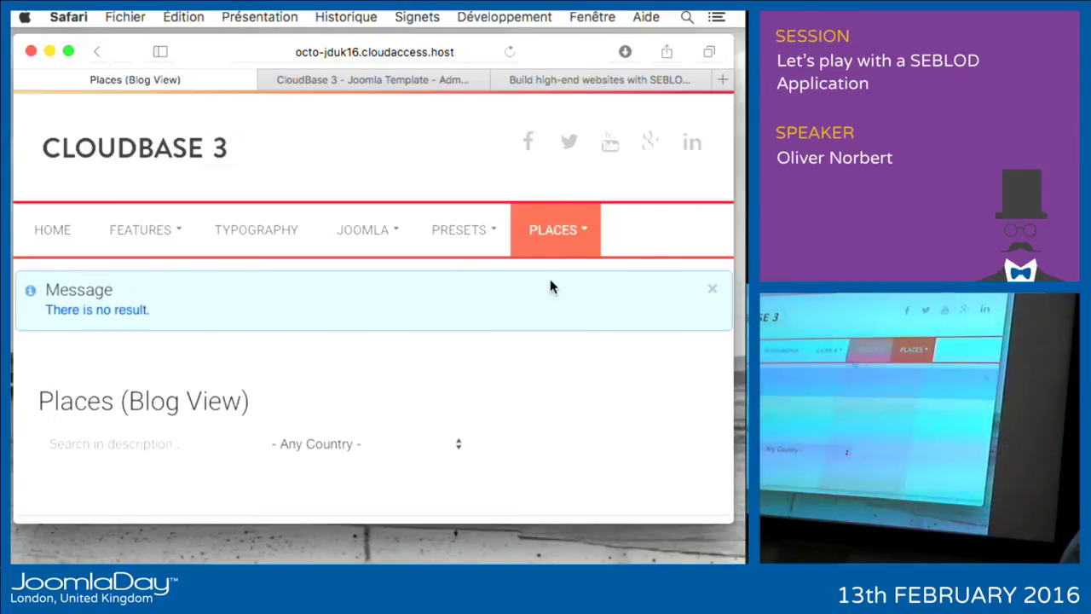
pyautogui.scroll(-5, 210, 358)
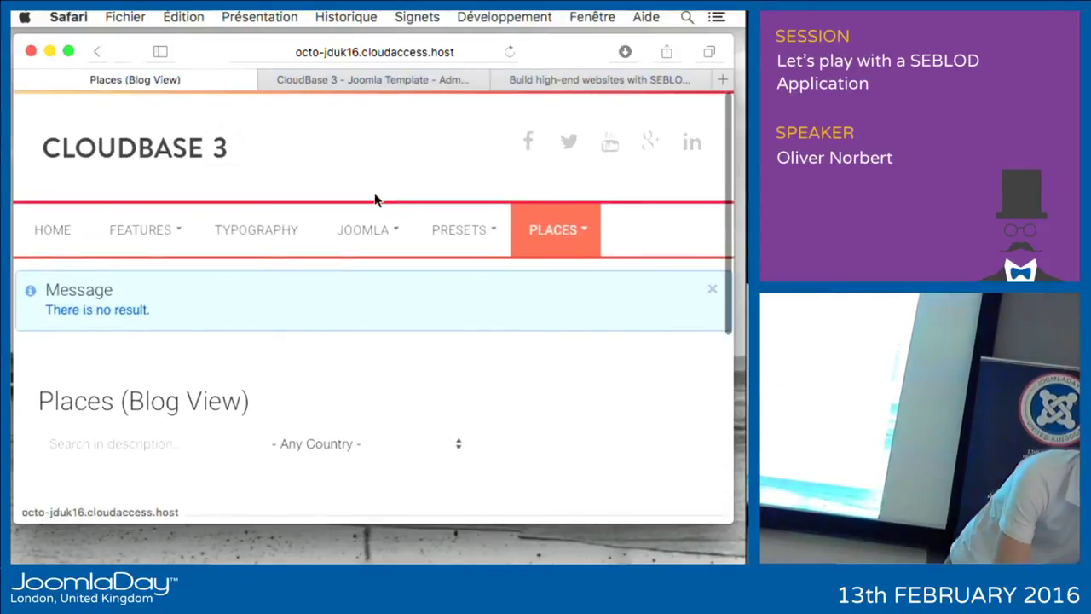
# - Open the front-end Member Login page and log in with the saved username and password
pyautogui.moveTo(378, 214)
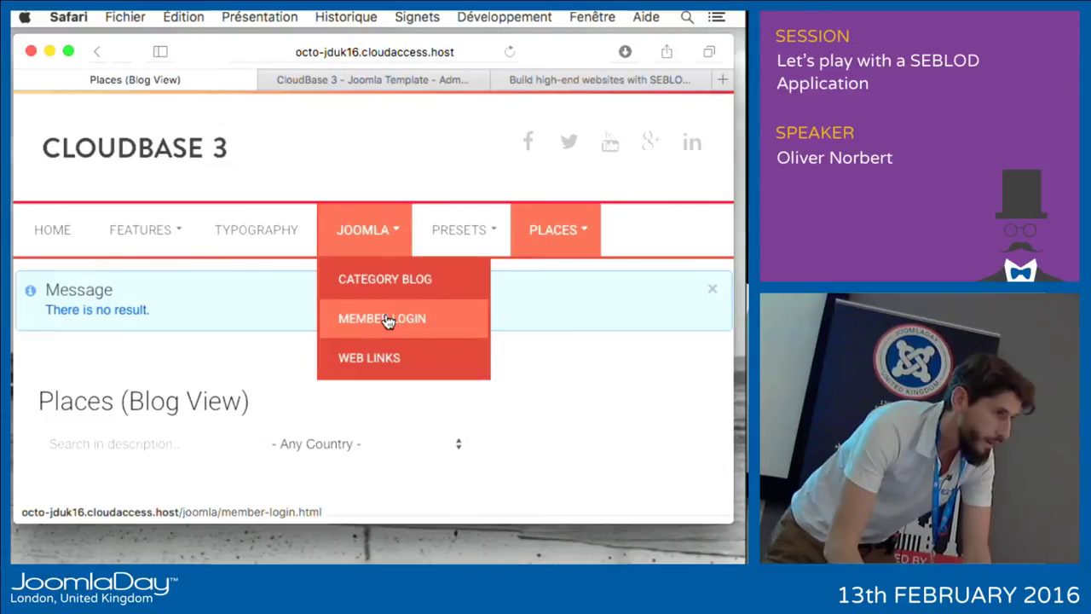
pyautogui.click(386, 318)
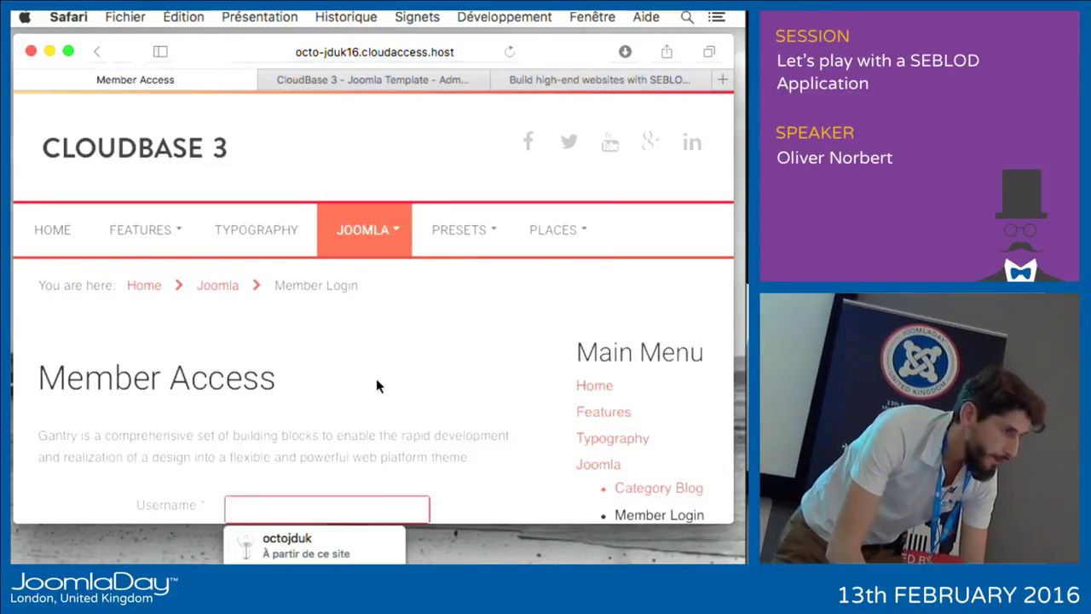
pyautogui.scroll(-1, 376, 380)
pyautogui.scroll(-2, 376, 380)
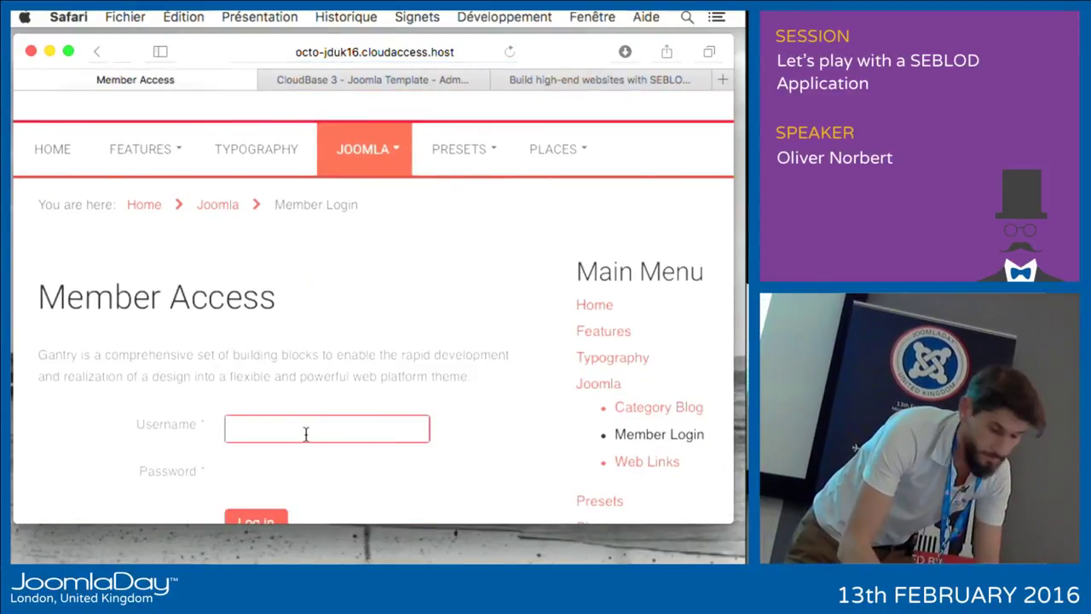
pyautogui.write('oc')
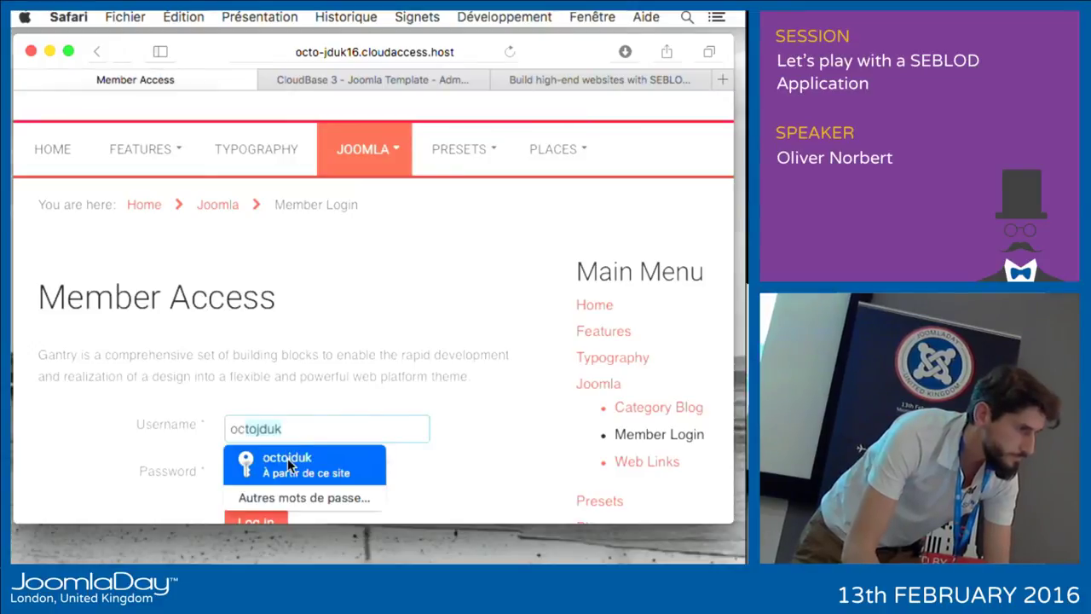
pyautogui.click(293, 457)
pyautogui.click(267, 514)
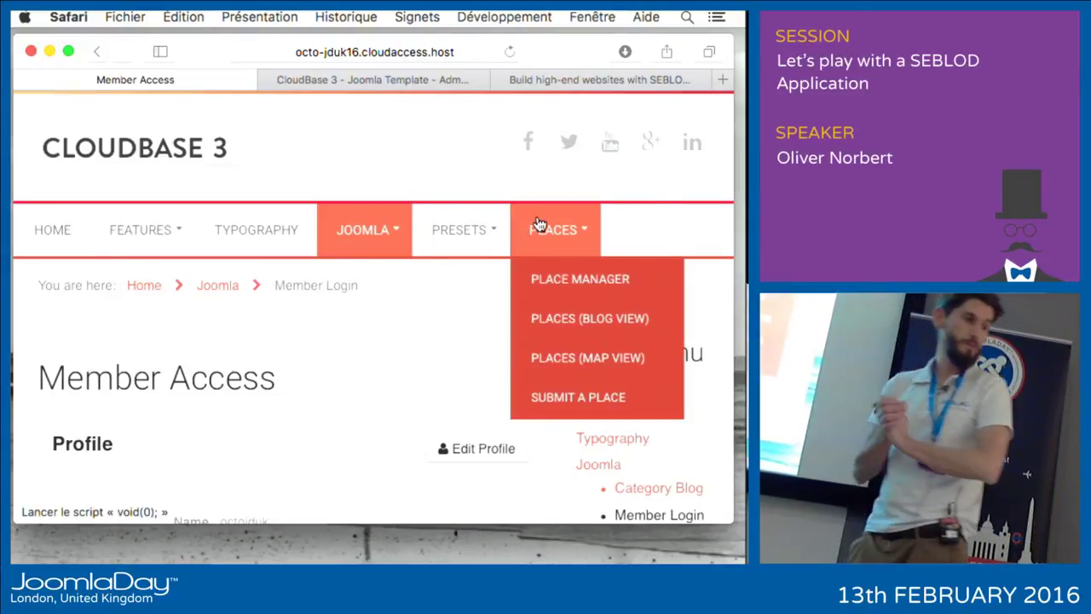
# - Open the Place Manager page and examine its list, filters and Status options
pyautogui.click(599, 281)
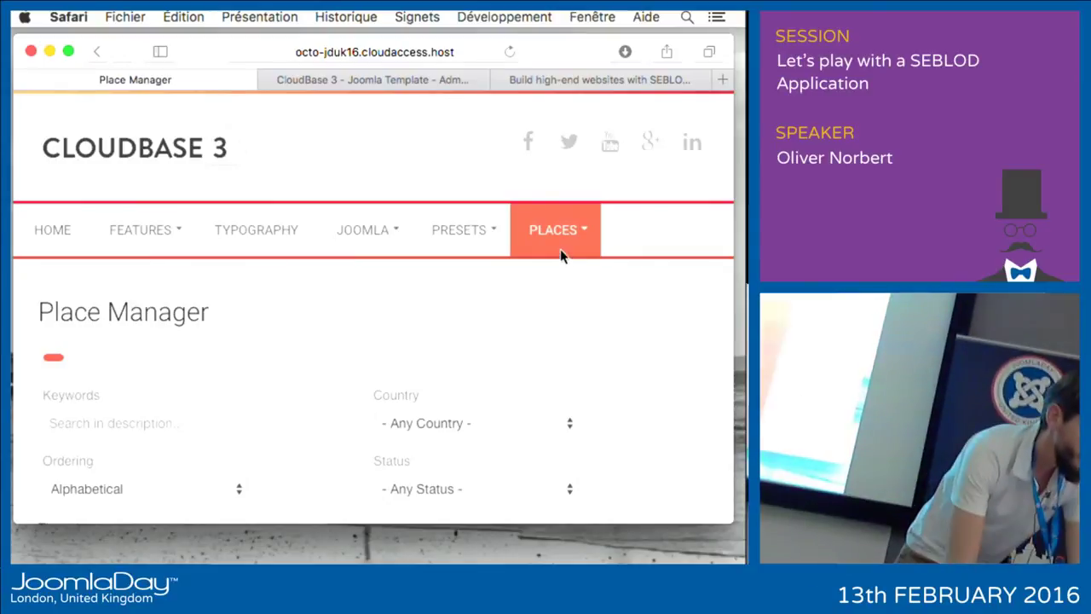
pyautogui.scroll(-5, 289, 407)
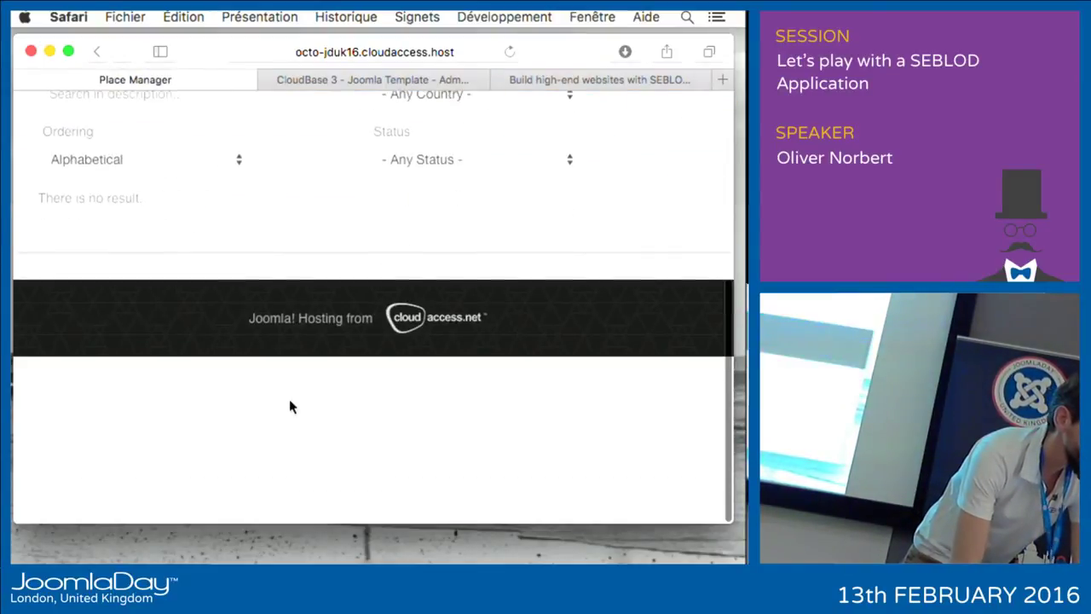
pyautogui.scroll(3, 214, 209)
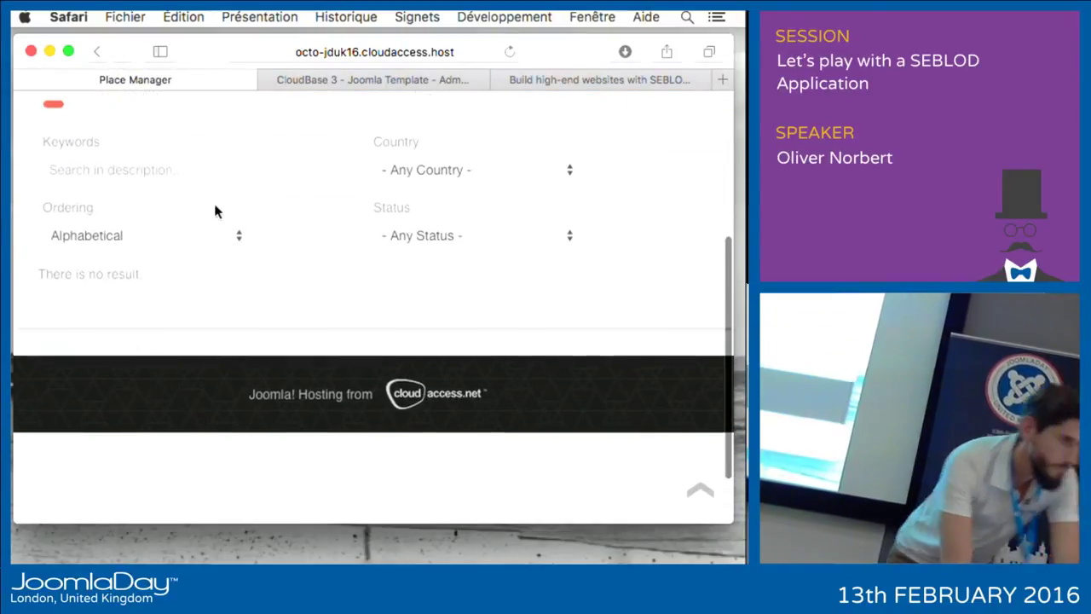
pyautogui.click(453, 270)
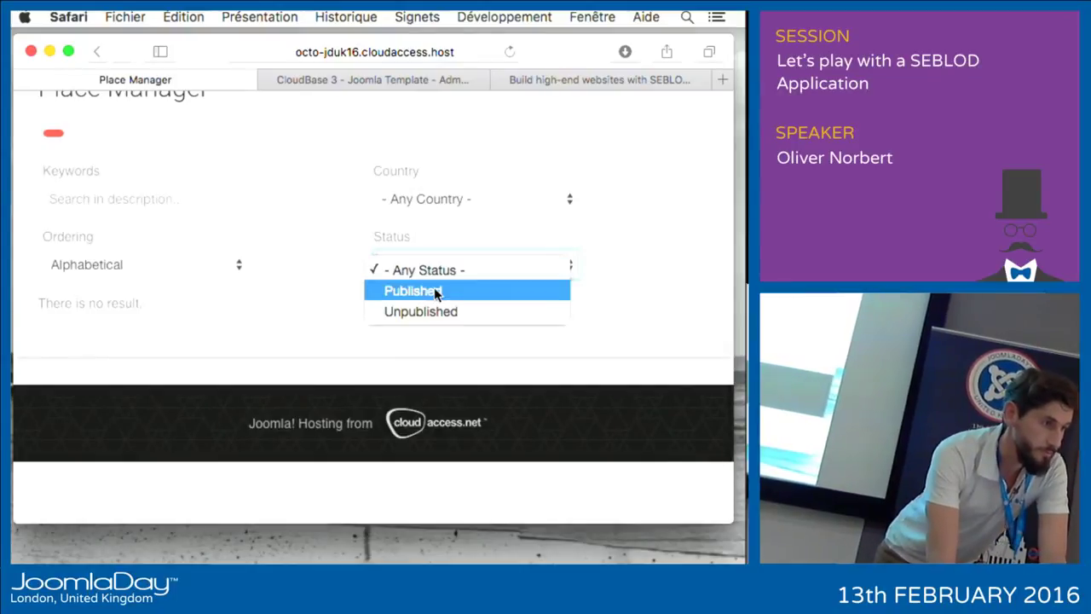
pyautogui.click(322, 225)
# - Open the Submit a Place form and look over its Content fields and editor
pyautogui.scroll(1, 320, 226)
pyautogui.scroll(3, 319, 226)
pyautogui.moveTo(584, 146)
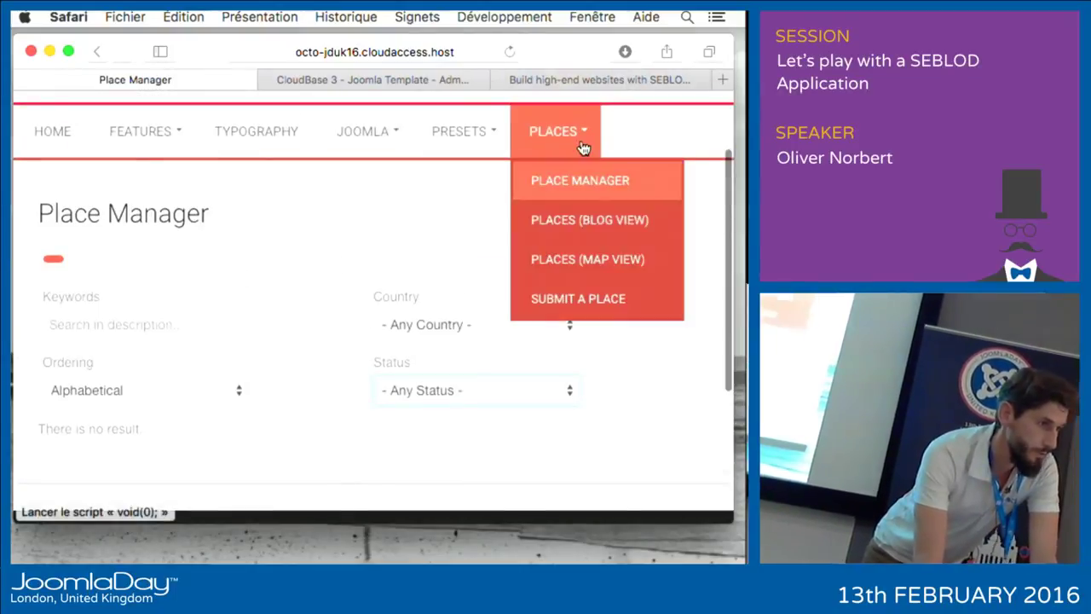
pyautogui.click(569, 305)
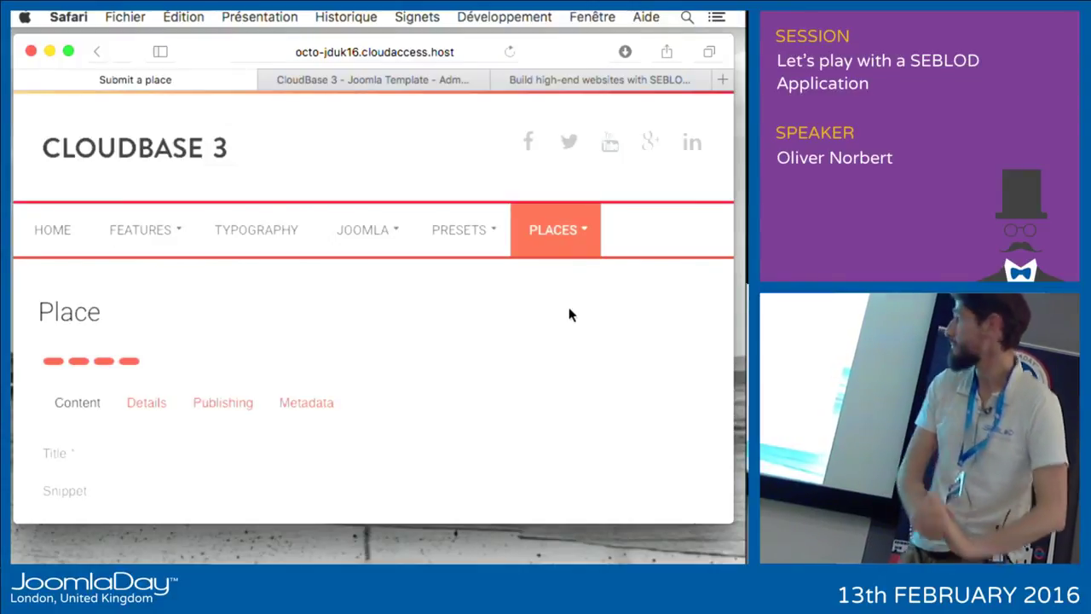
pyautogui.scroll(-5, 503, 328)
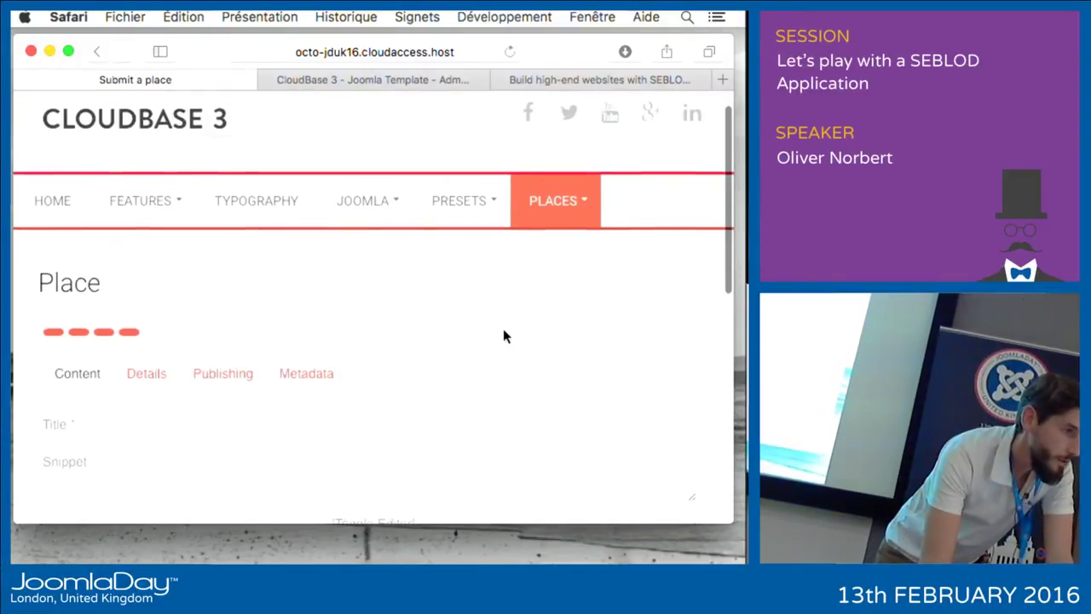
pyautogui.scroll(1, 504, 328)
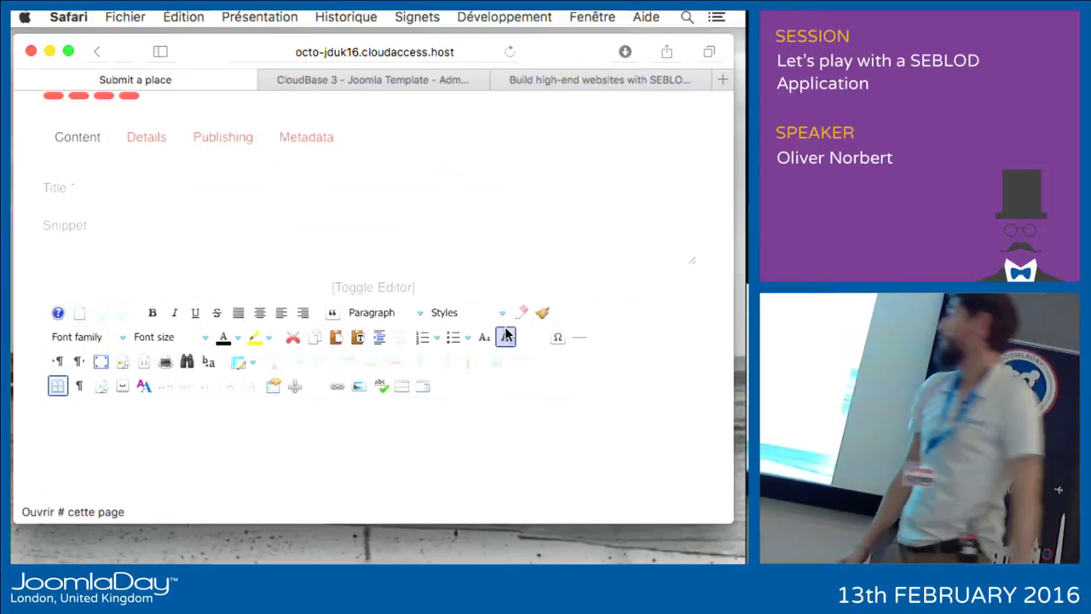